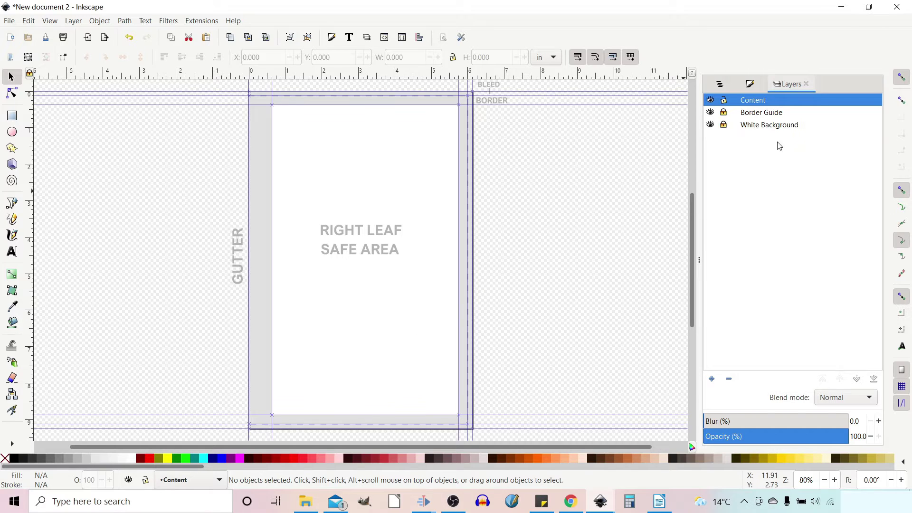
- Preview the template with the Border Guide layer and guides hidden, then show the kdp results
left_click(710, 113)
left_click(711, 113)
key("bar")
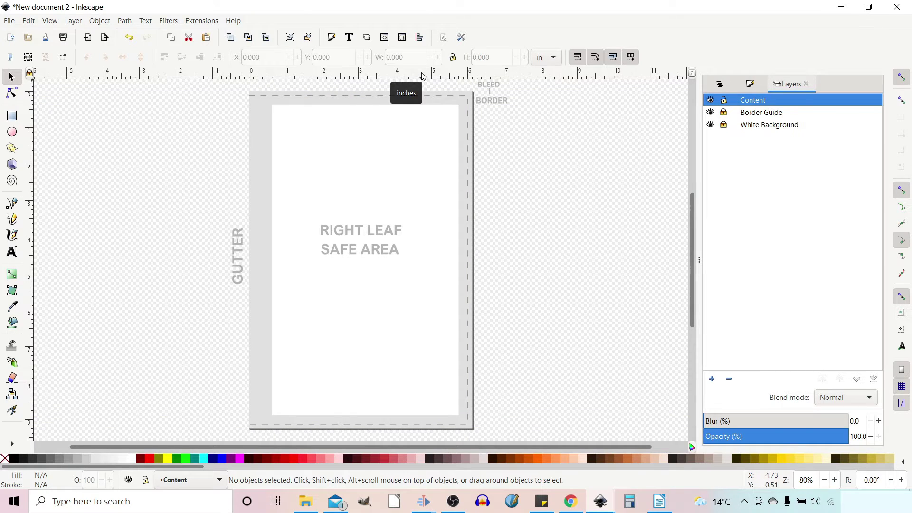
key("bar")
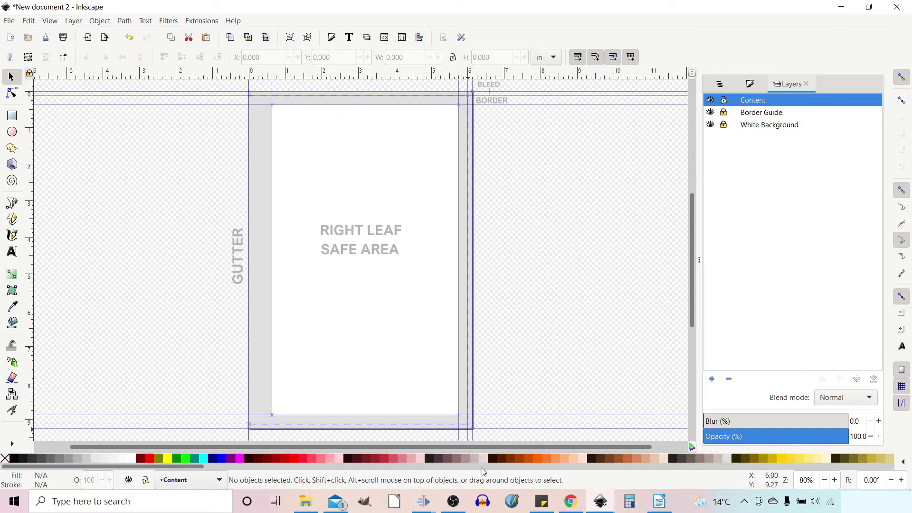
left_click(573, 502)
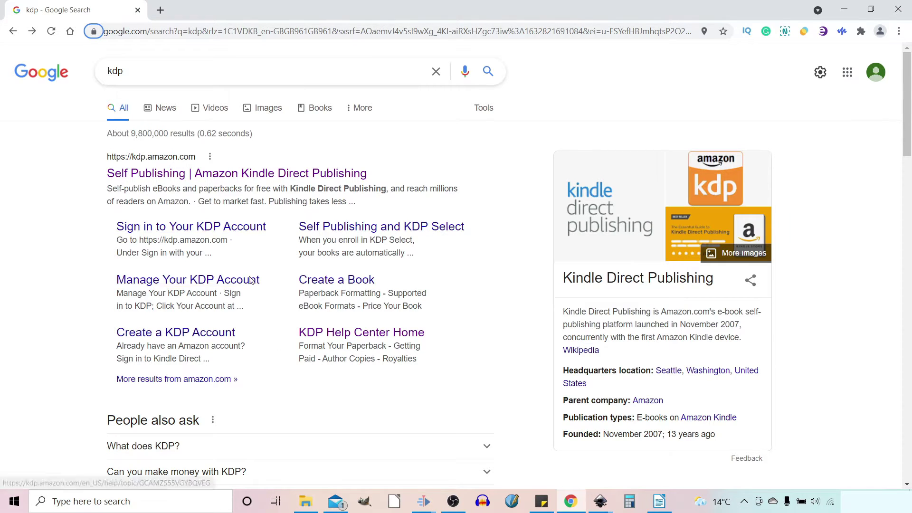
- Open the KDP Help Center Home result and go to its Paperback formatting help
left_click(327, 338)
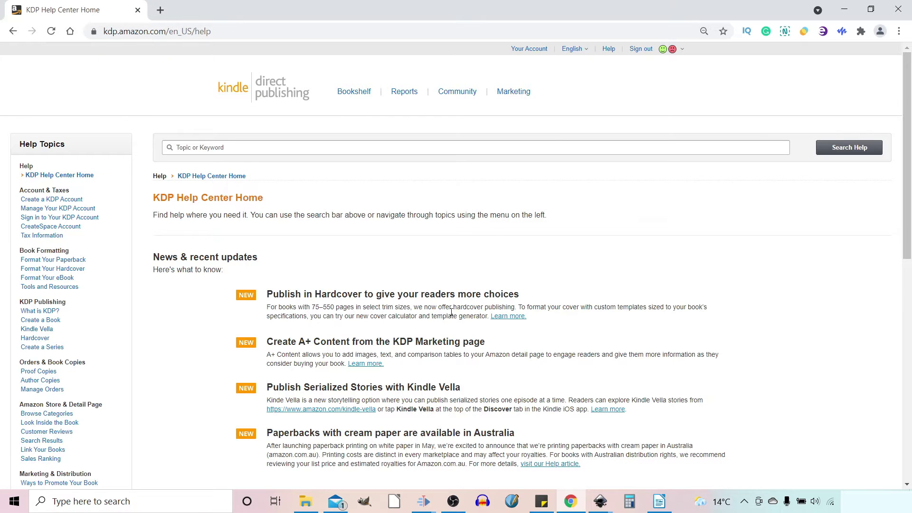
scroll(452, 312, "down", 4)
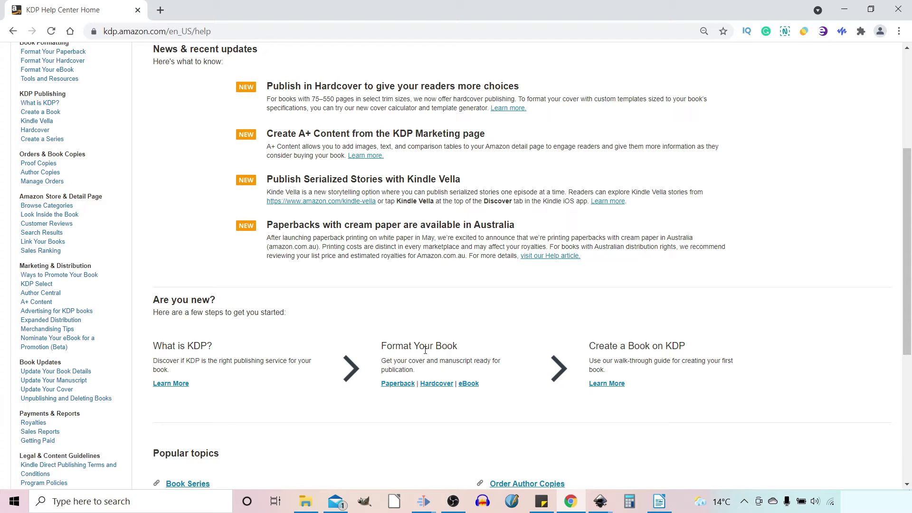
left_click(396, 386)
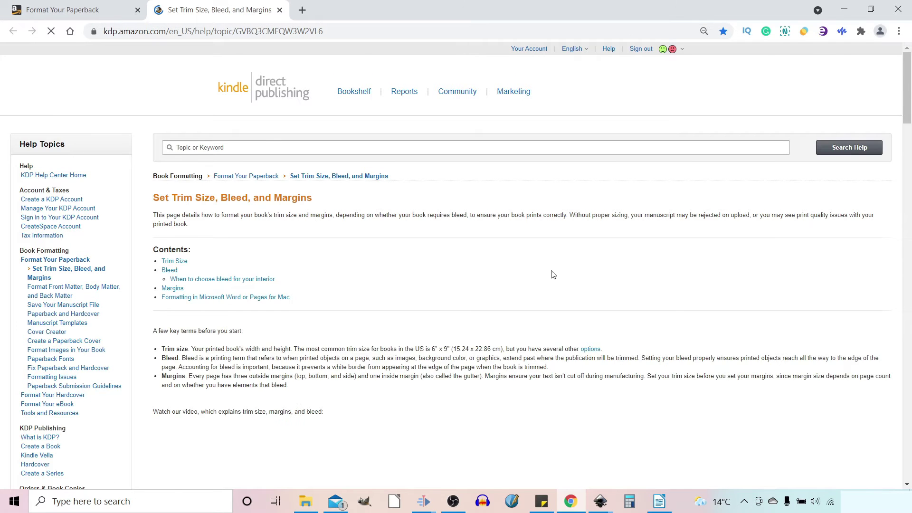
- Scroll down to the bleed layout diagram on Set Trim Size, Bleed, and Margins, then return to Inkscape
scroll(554, 275, "down", 3)
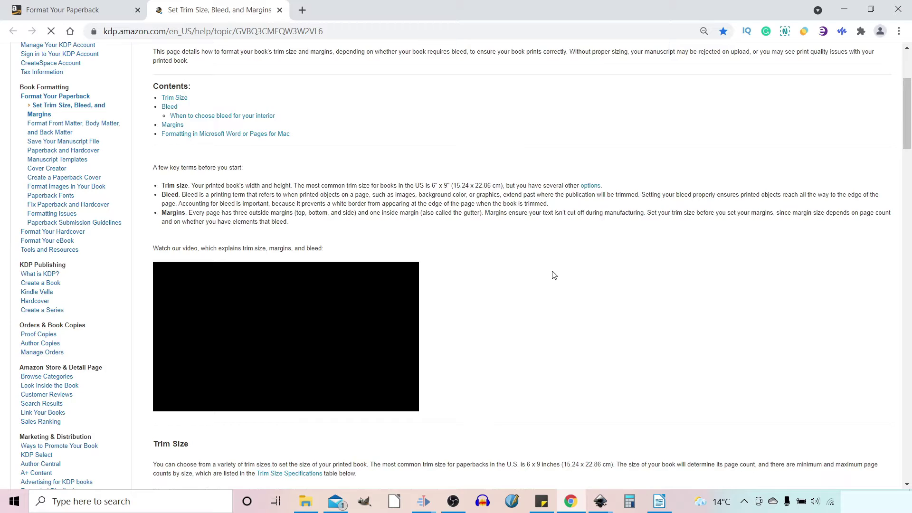
scroll(554, 275, "down", 6)
scroll(559, 277, "down", 2)
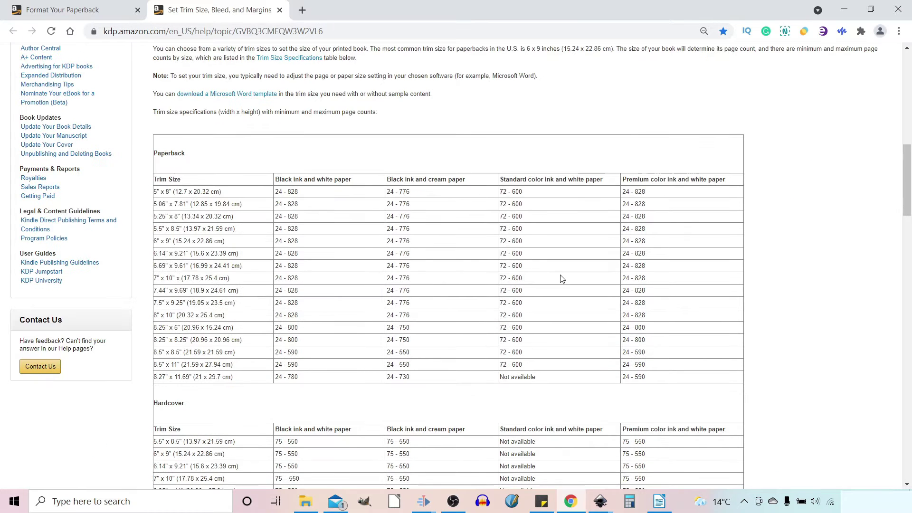
scroll(561, 278, "down", 3)
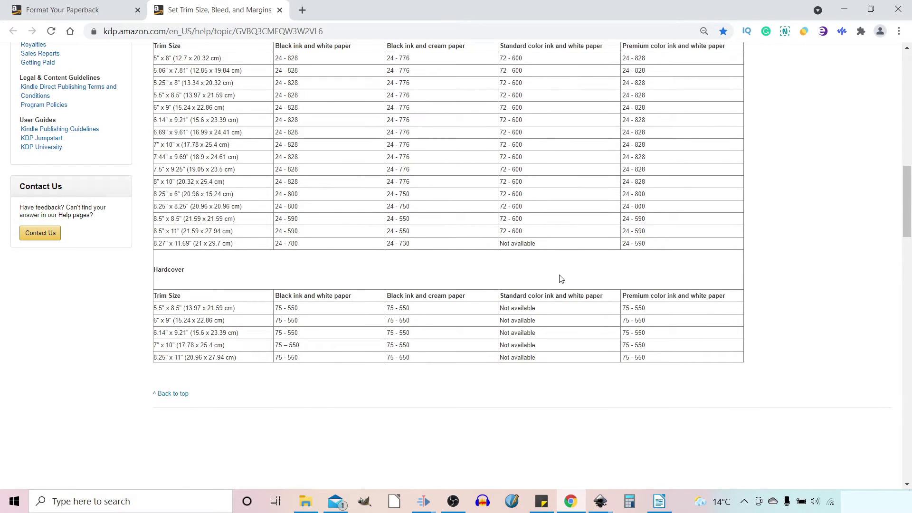
scroll(562, 279, "down", 18)
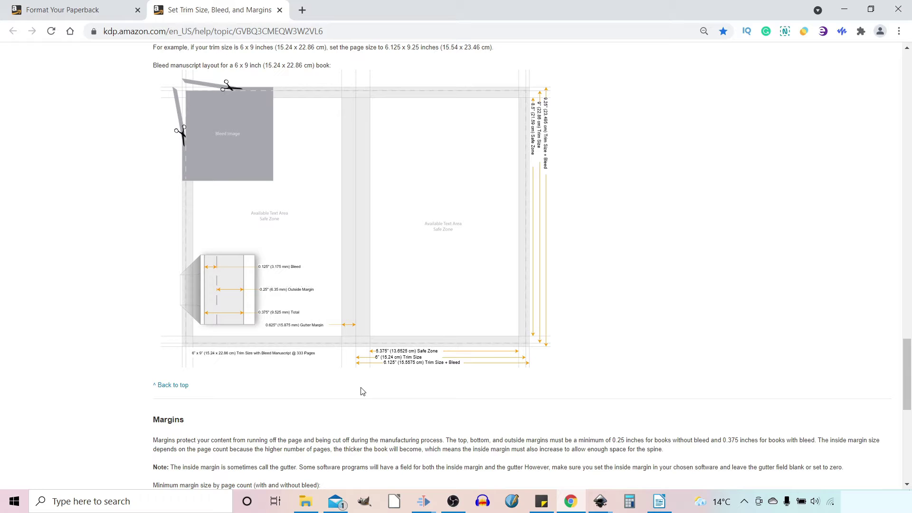
key("alt+Tab")
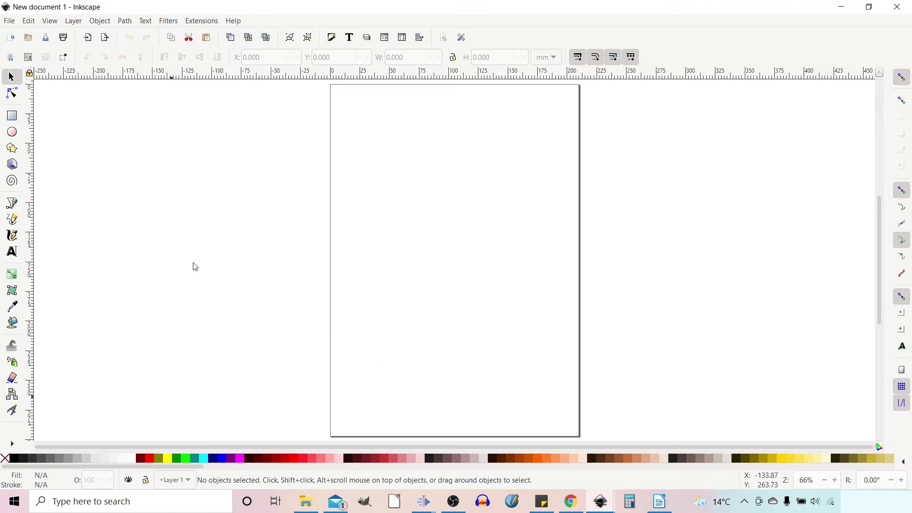
- In Document Properties, set display units to inches and enable the chequerboard background
left_click(444, 38)
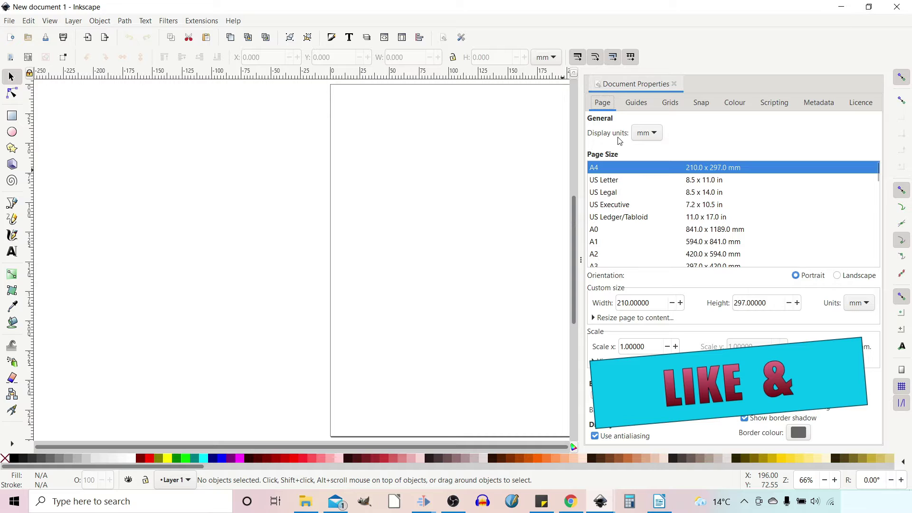
left_click(653, 135)
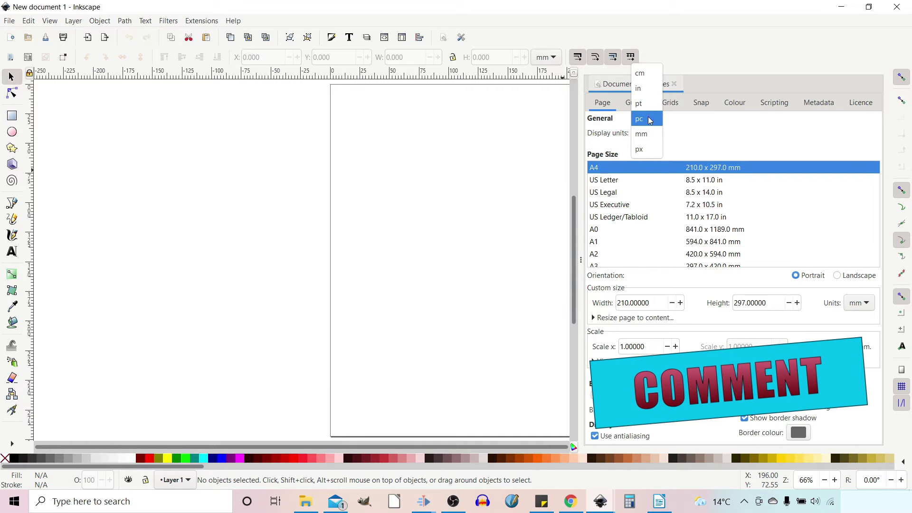
left_click(639, 97)
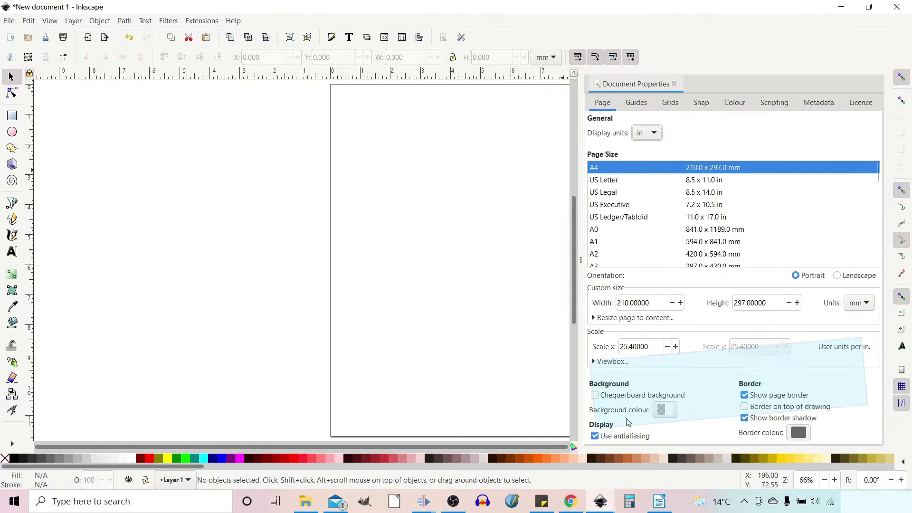
left_click(595, 396)
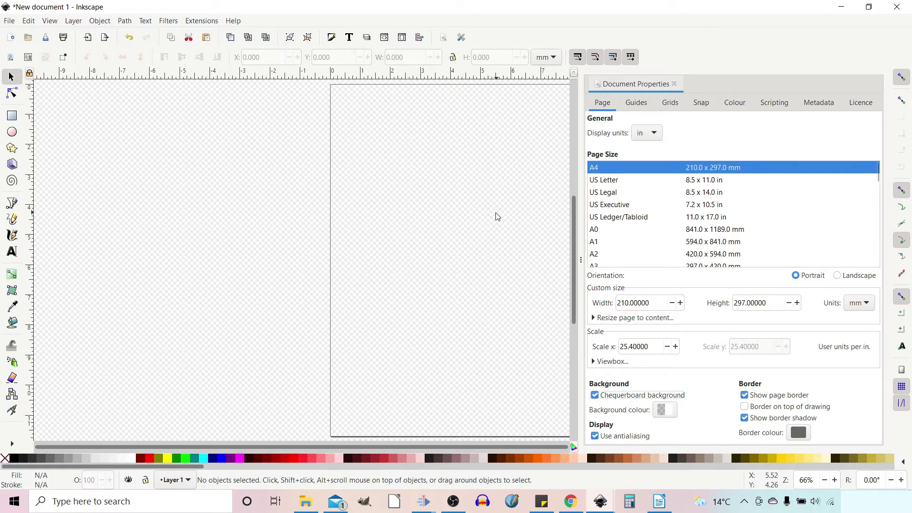
left_click_drag(425, 223, 264, 218)
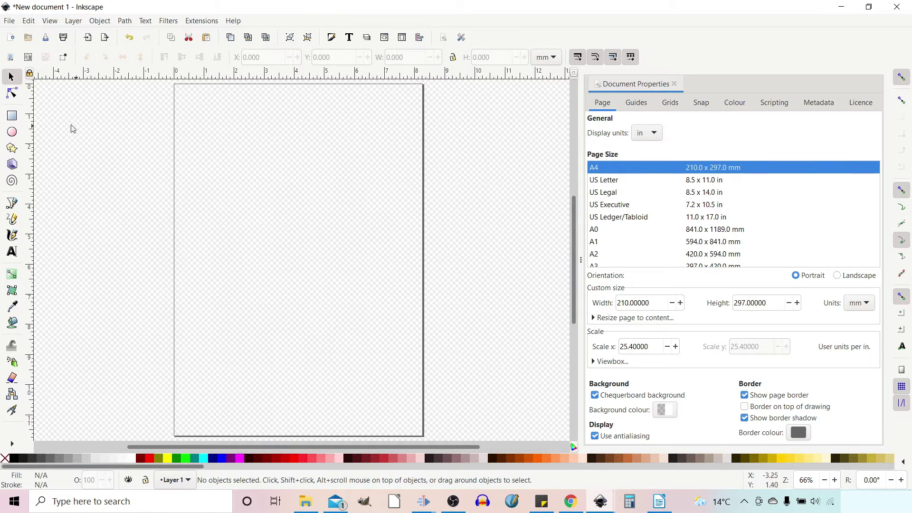
- Draw a rectangle covering most of the page with the Rectangle tool
left_click(12, 118)
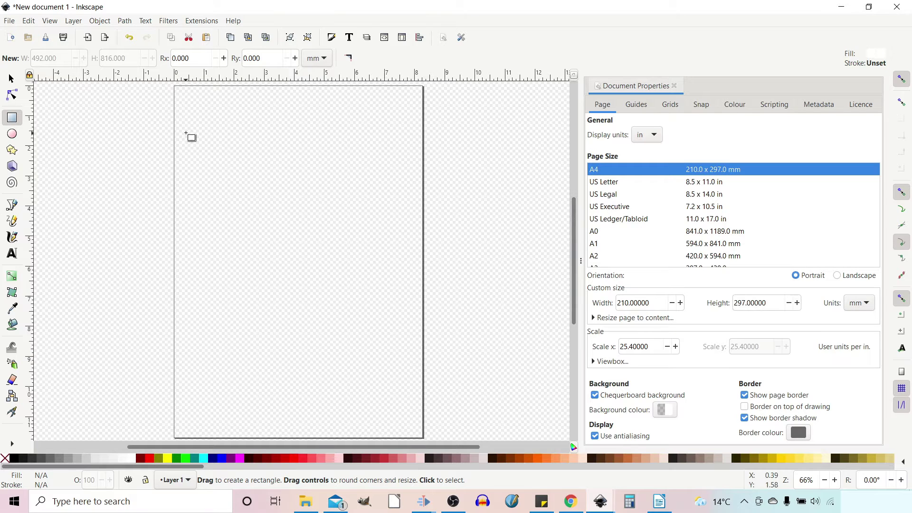
left_click_drag(186, 130, 412, 398)
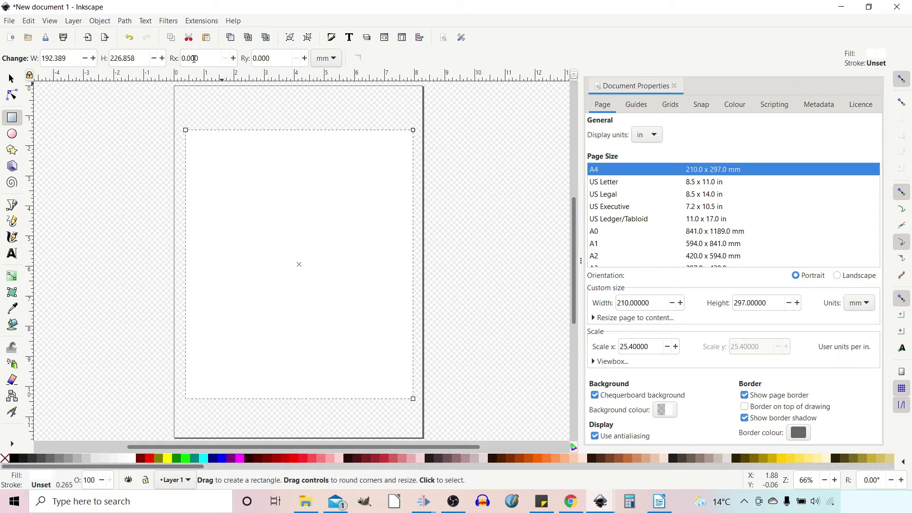
left_click(100, 21)
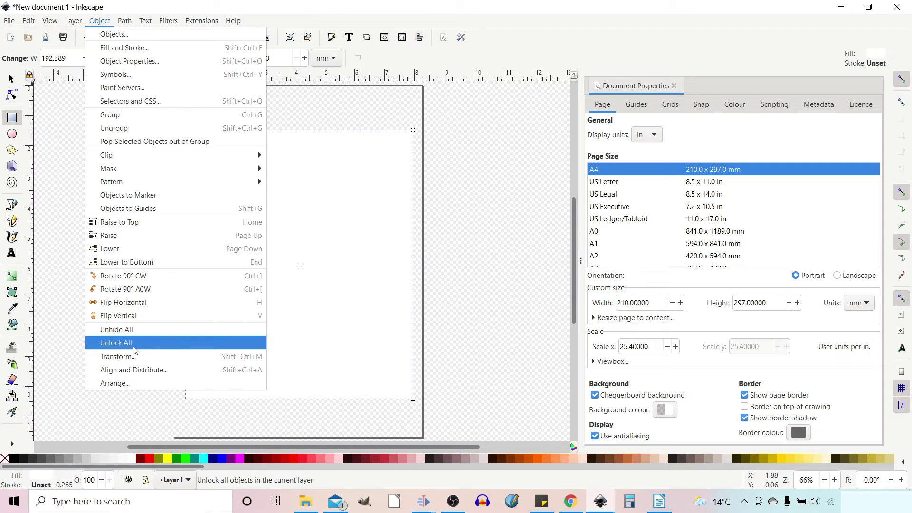
left_click(118, 357)
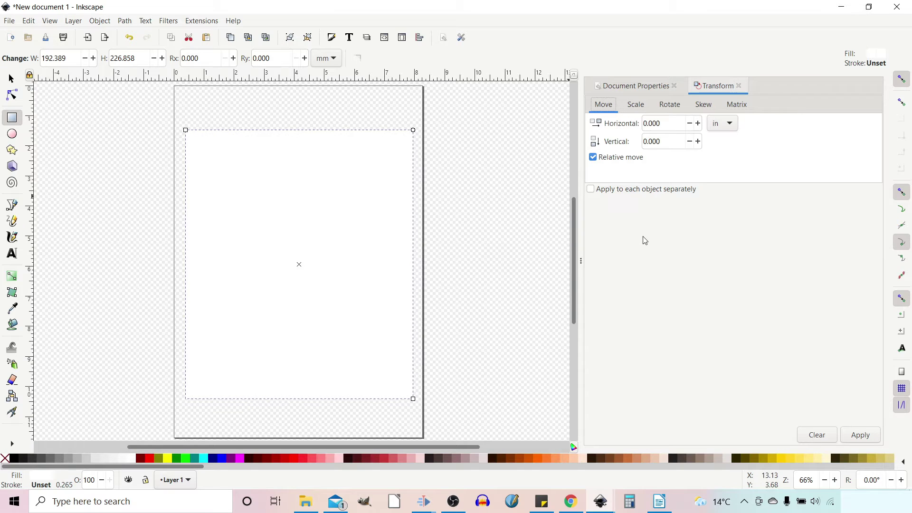
- Scale the rectangle to 6.125 by 9.25 inches in the Transform dialog
left_click(637, 105)
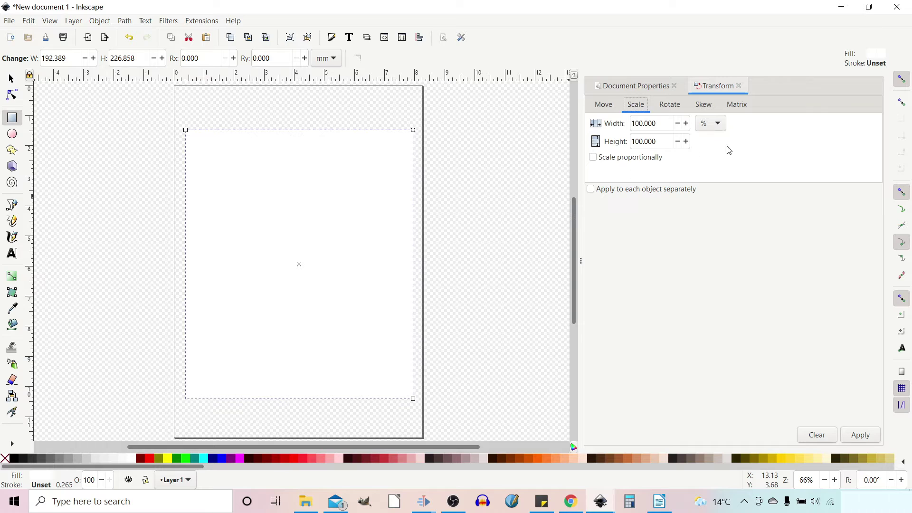
left_click(720, 126)
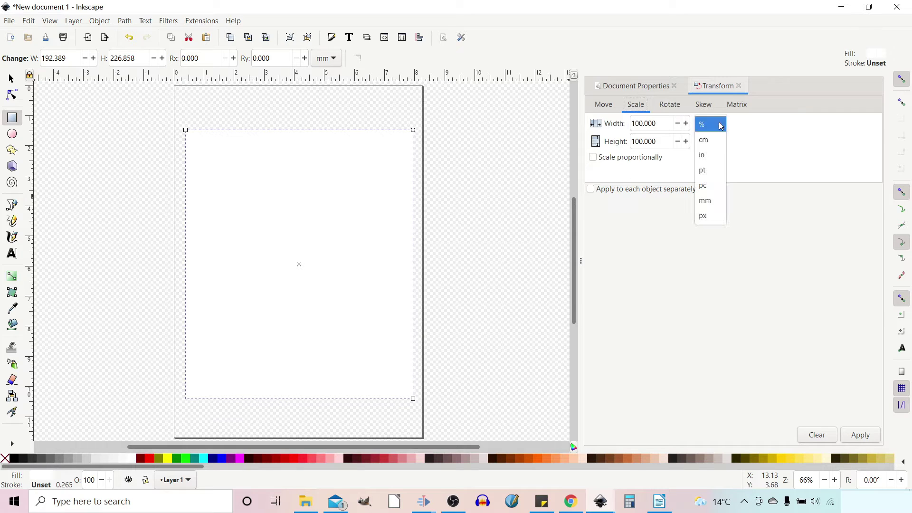
left_click(711, 155)
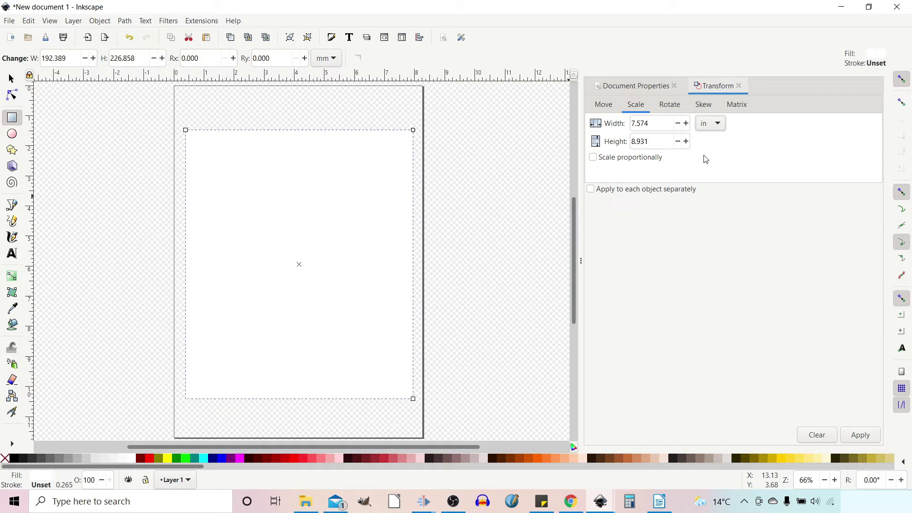
left_click_drag(660, 123, 599, 143)
type("6.")
type("125")
type("9")
type(".25")
left_click(860, 435)
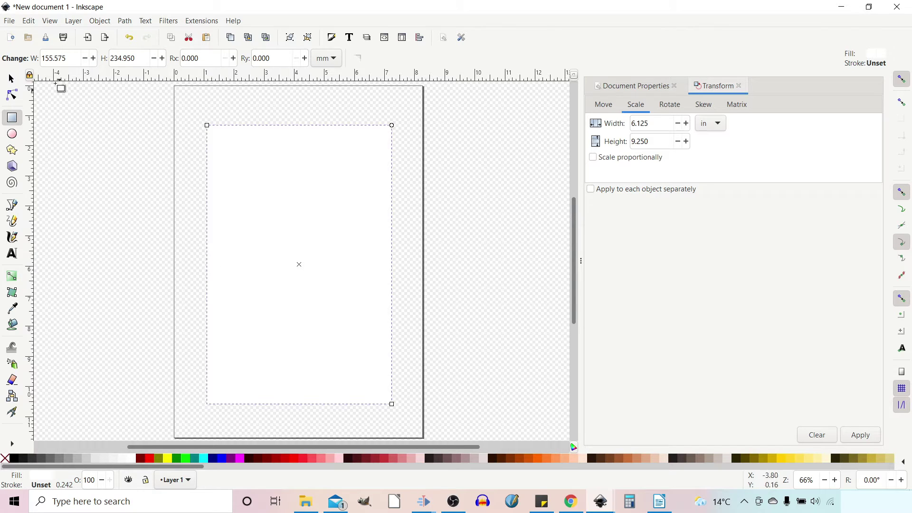
left_click(29, 21)
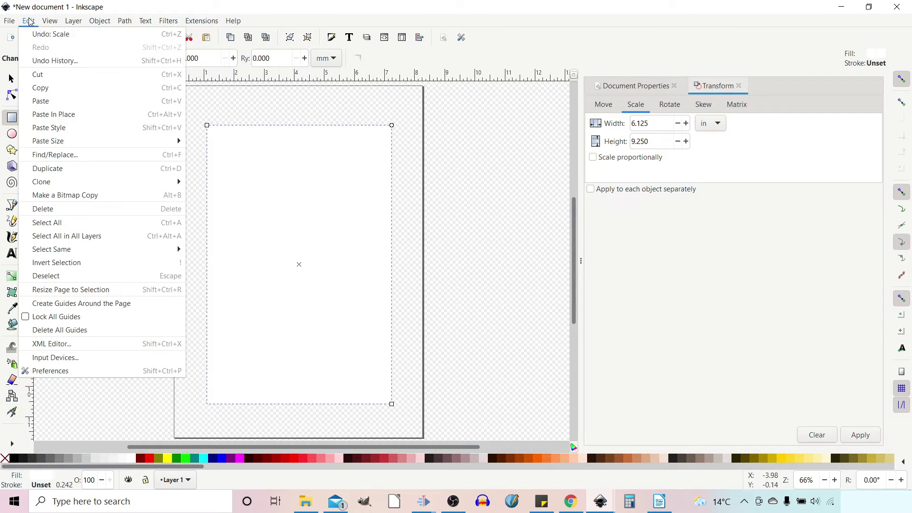
- Resize the page to fit the rectangle and fill the rectangle pink
left_click(77, 289)
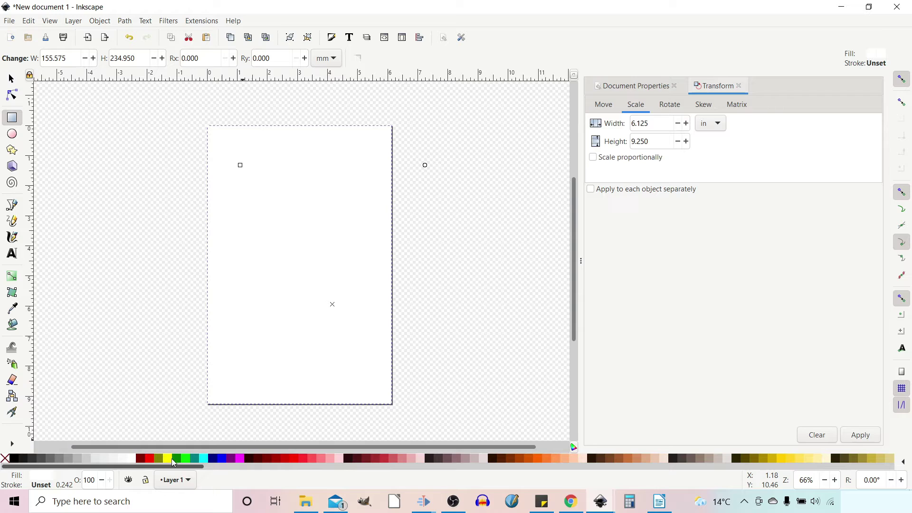
left_click(320, 457)
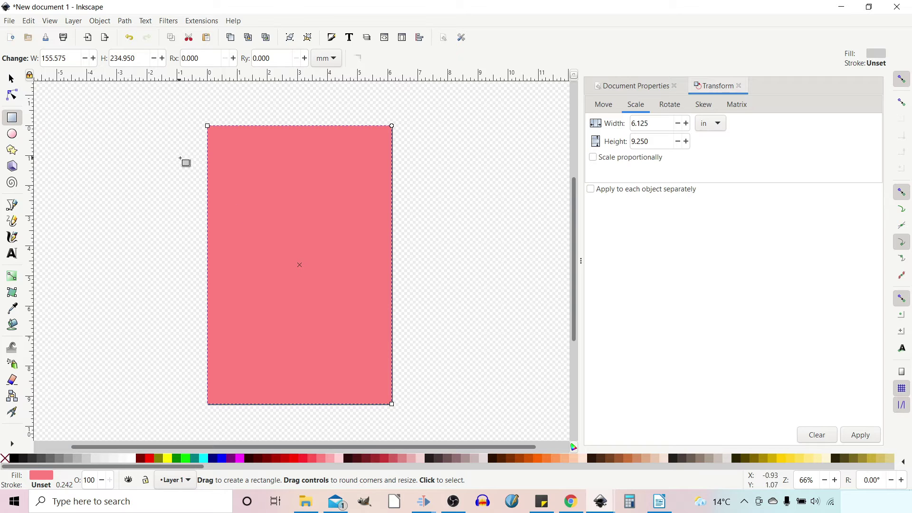
- Duplicate the pink rectangle, fill the copy light grey, and resize it to 6 by 9 inches
key("ctrl")
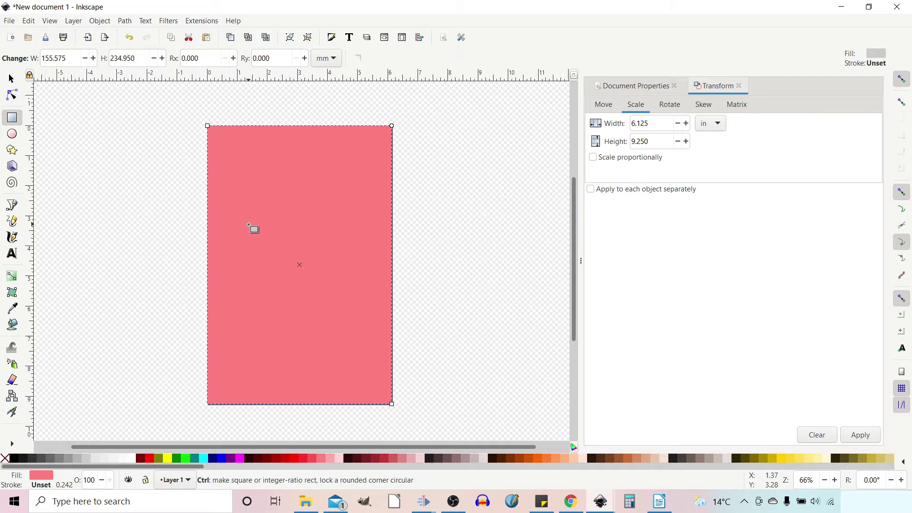
left_click(88, 459)
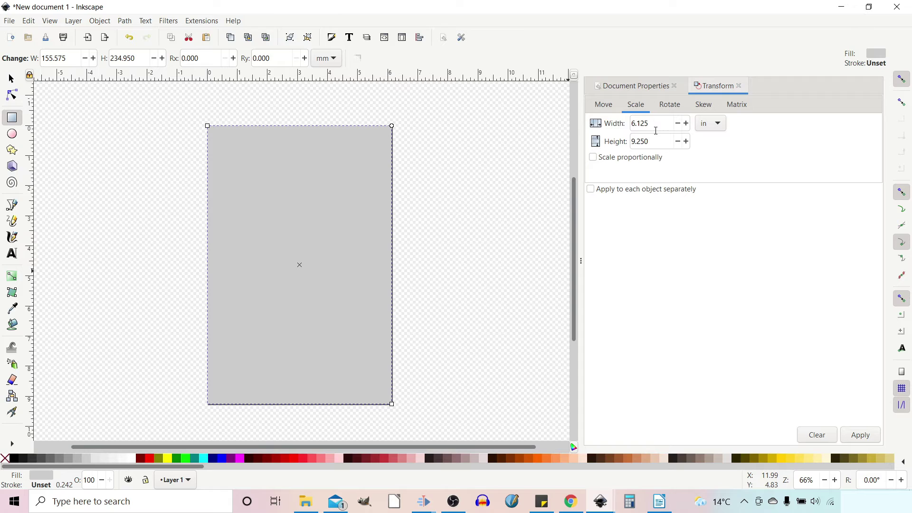
left_click_drag(652, 124, 645, 123)
key("BackSpace")
left_click_drag(664, 140, 639, 141)
key("BackSpace")
left_click(860, 435)
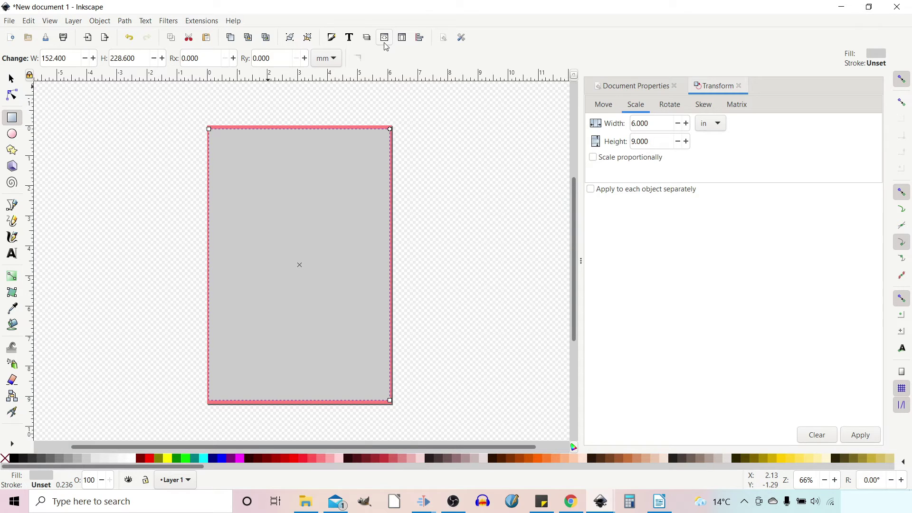
- Select both rectangles and align their left edges using Align and Distribute
left_click(420, 41)
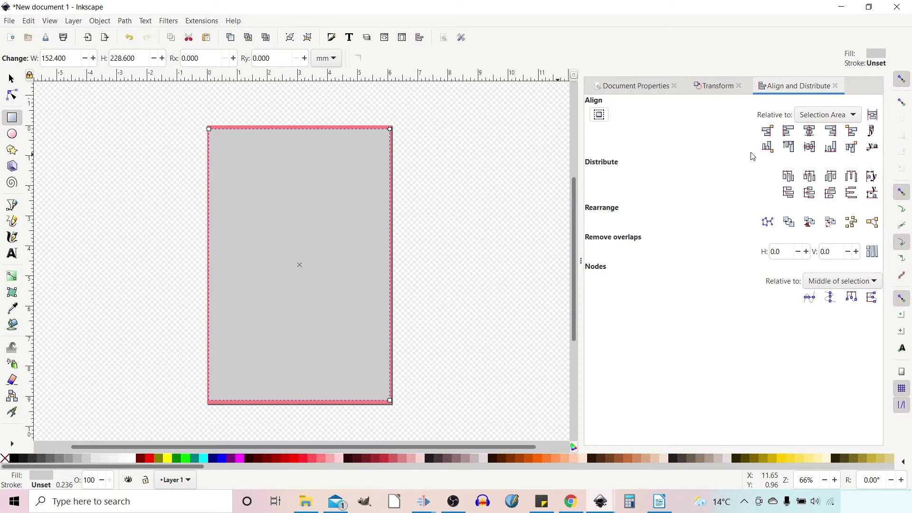
left_click(11, 77)
left_click_drag(192, 105, 423, 424)
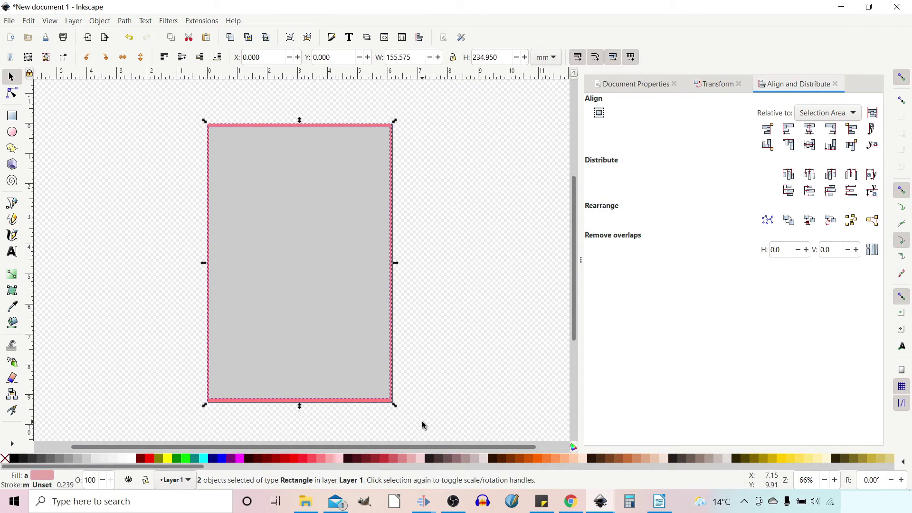
left_click(789, 130)
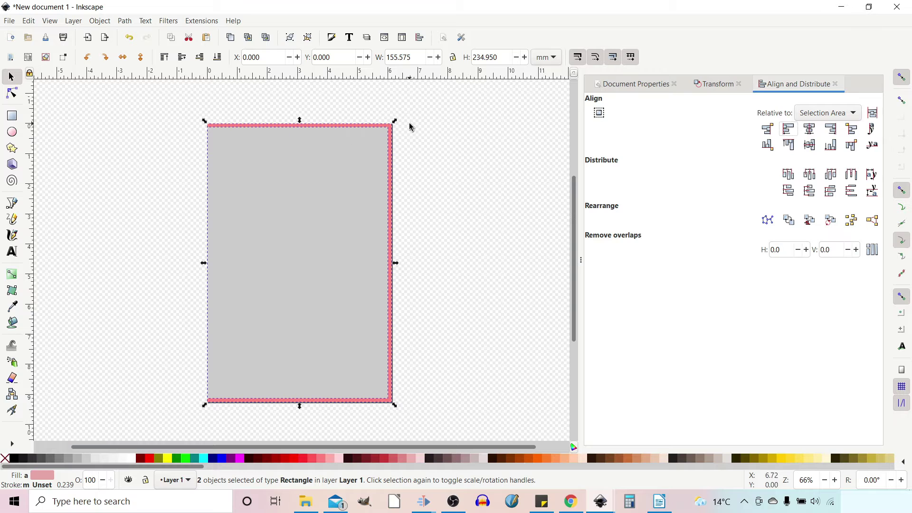
key("ctrl+z")
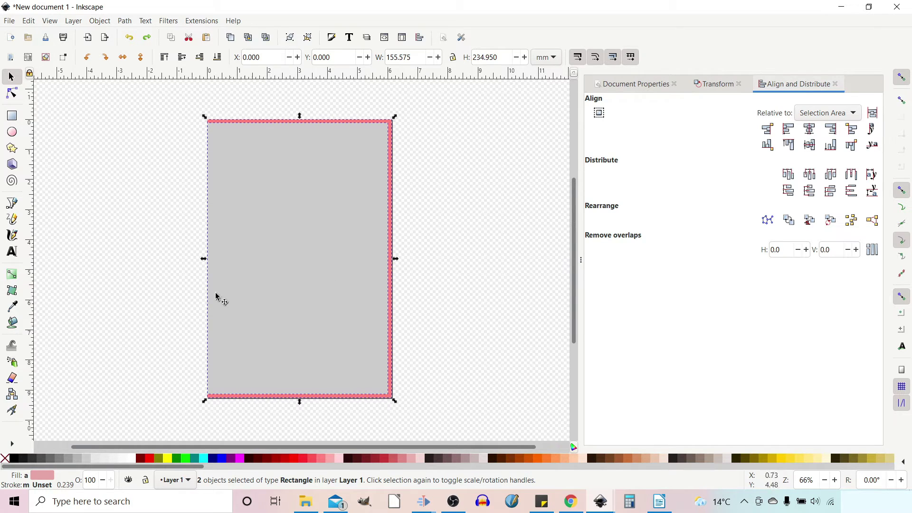
- Select the grey rectangle alone and duplicate it in place
left_click(498, 373)
left_click(322, 310)
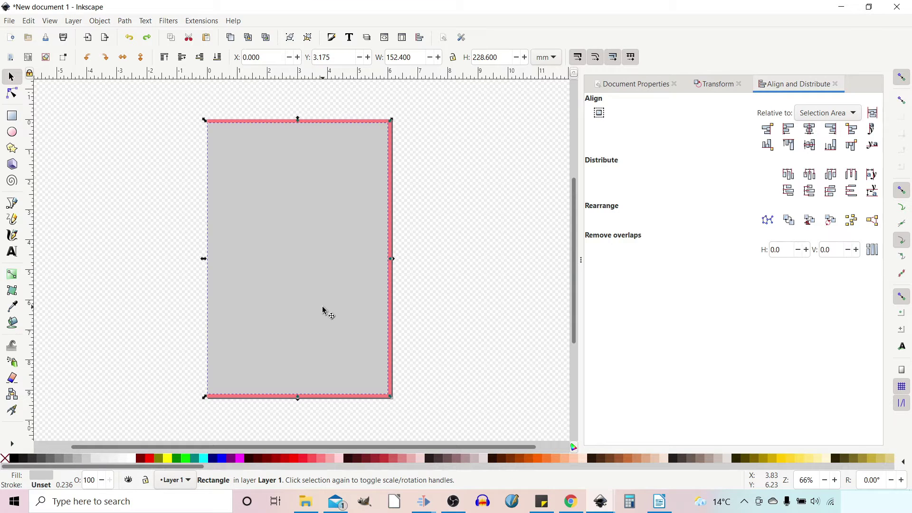
key("ctrl+d")
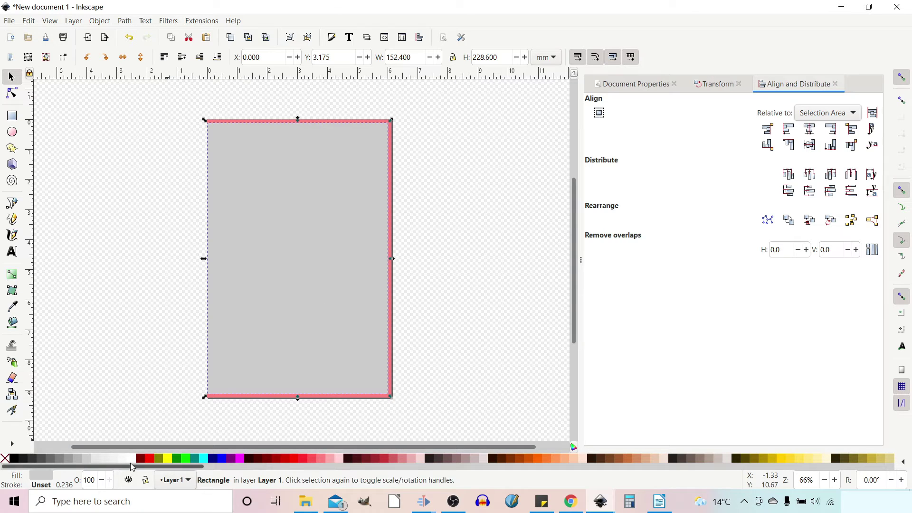
- Fill the copy white and resize it to 5.125 by 8.5 inches
left_click(128, 458)
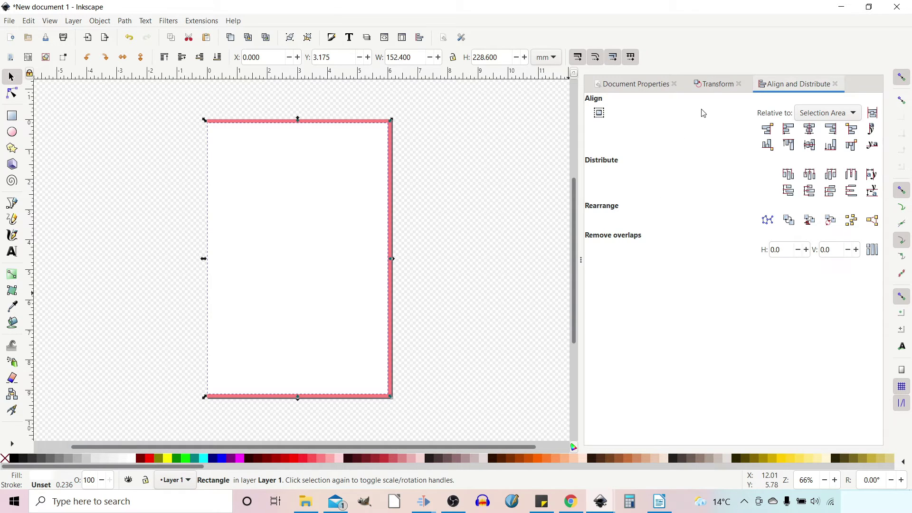
left_click(716, 86)
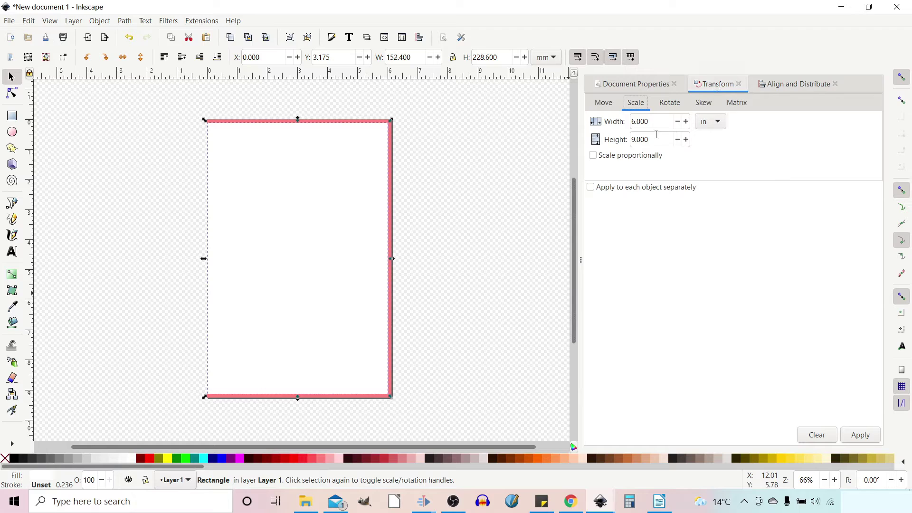
double_click(635, 125)
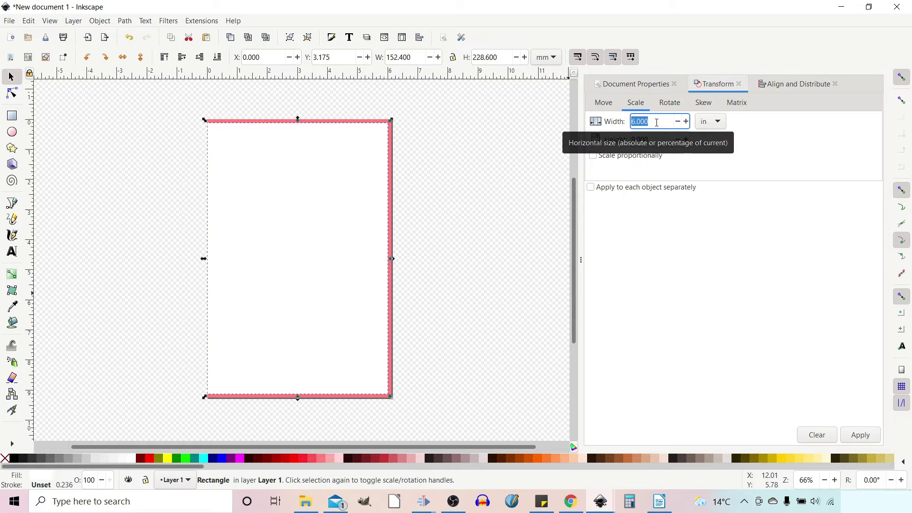
type("5.125")
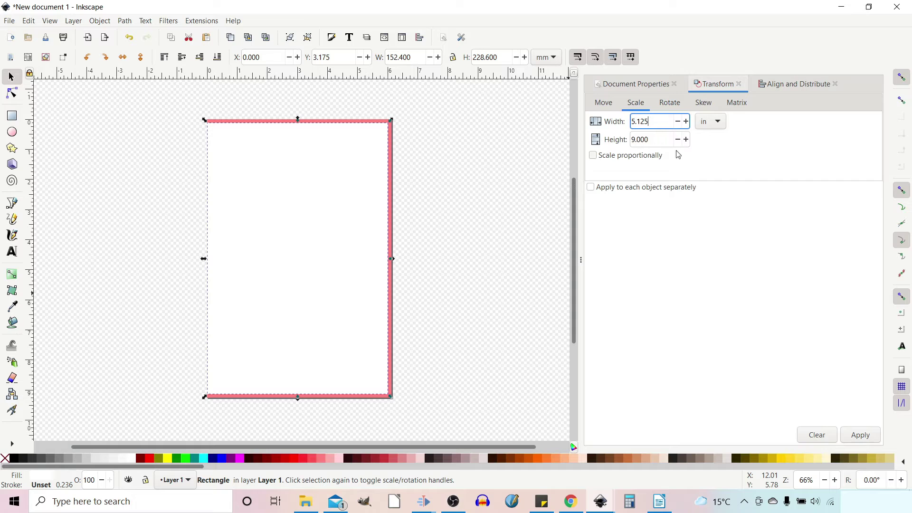
key("Tab")
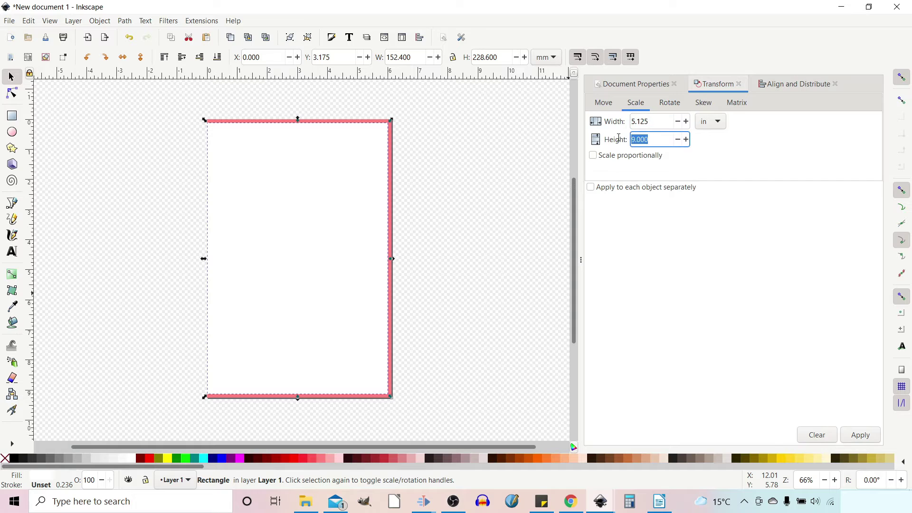
type("8.5")
left_click(861, 435)
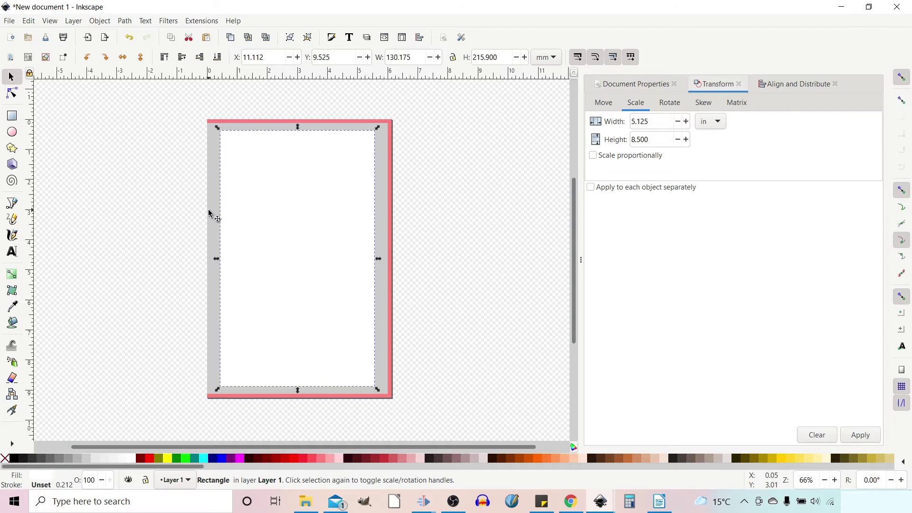
- Switch to the KDP help page in Chrome and zoom into the margin diagram
left_click(571, 501)
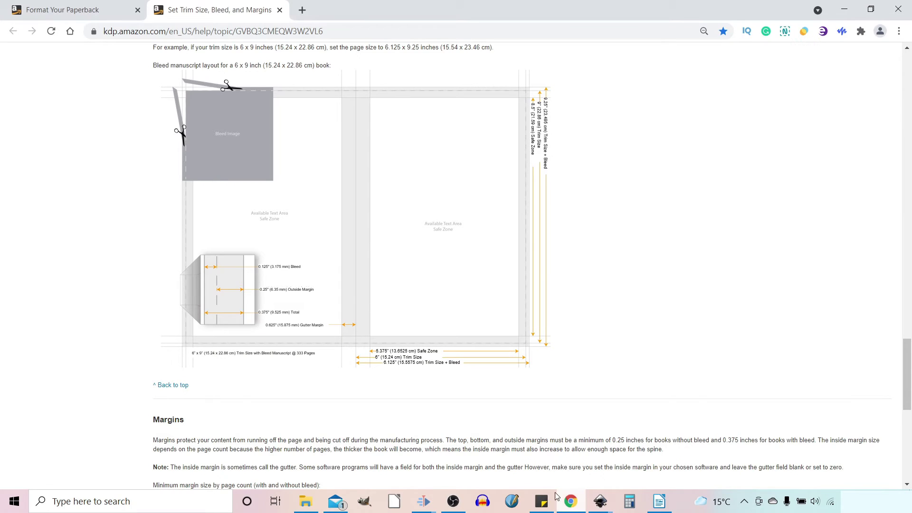
key("ctrl+plus")
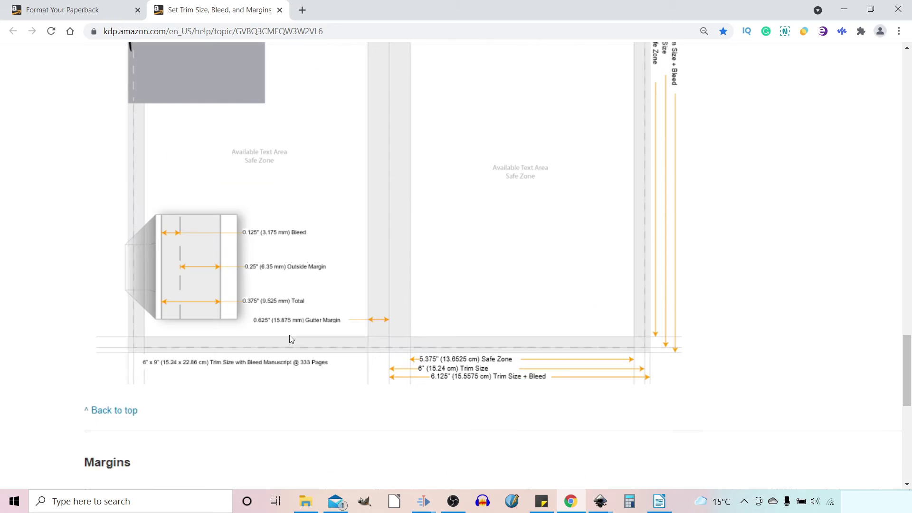
key("ctrl+plus")
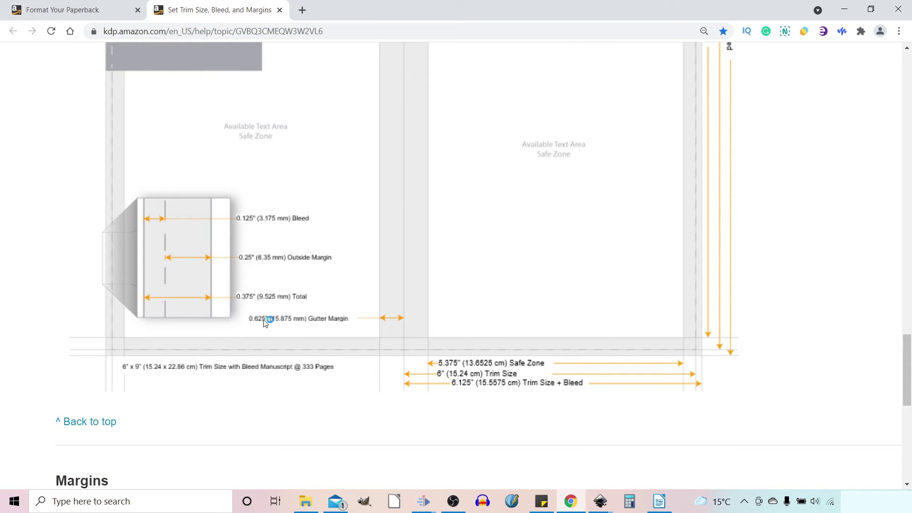
- Move the white rectangle to an absolute horizontal position of 0.625 inches
key("alt+Tab")
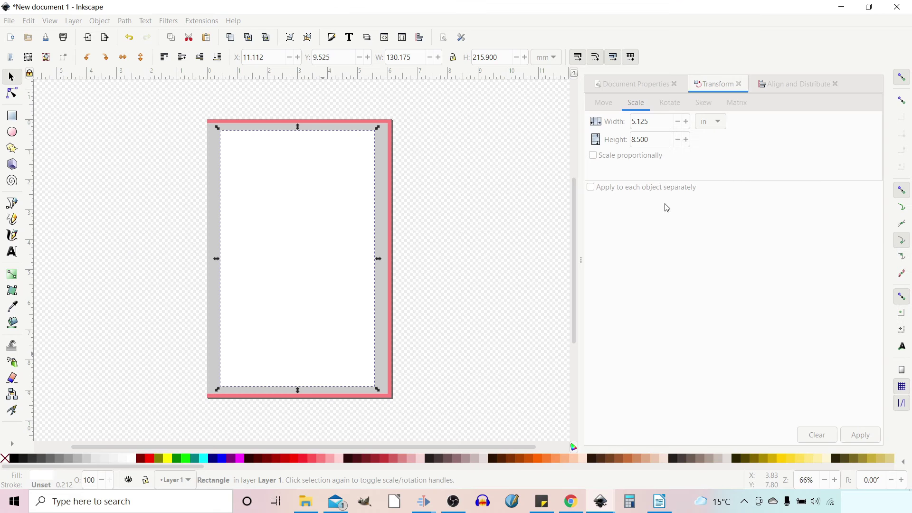
left_click(604, 102)
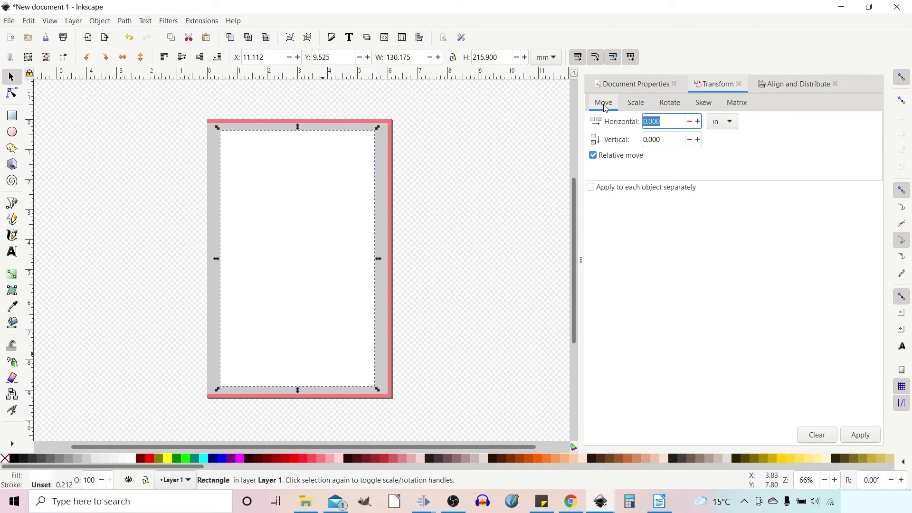
left_click(593, 156)
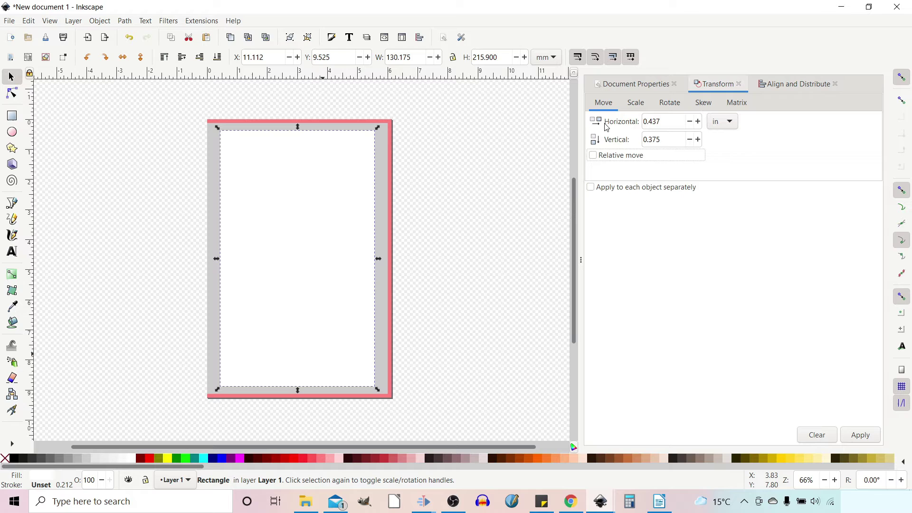
left_click_drag(665, 120, 633, 124)
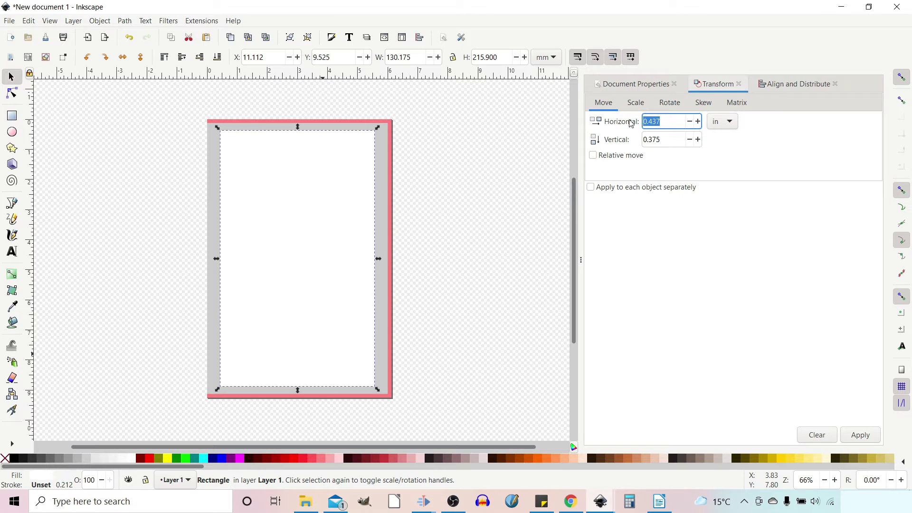
type(".625")
left_click(860, 435)
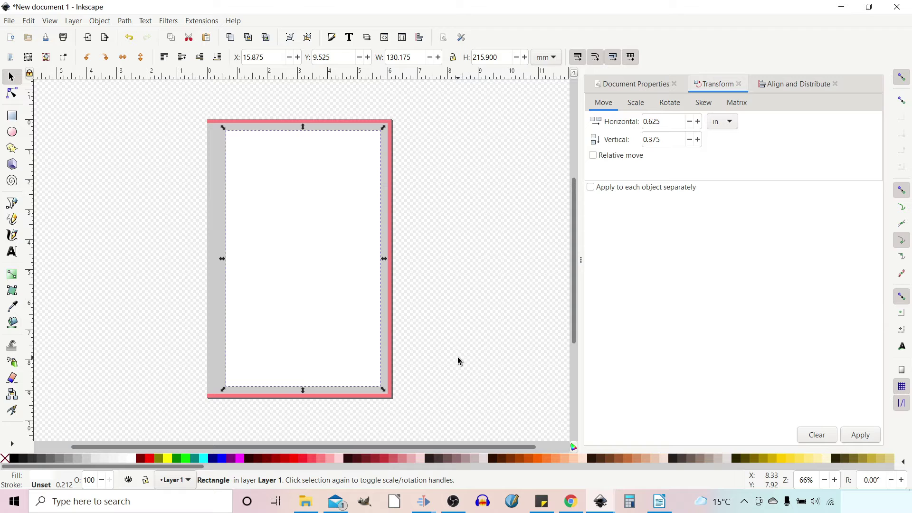
- Convert the pink, grey and white page rectangles into guides and lock all guides
left_click(182, 106)
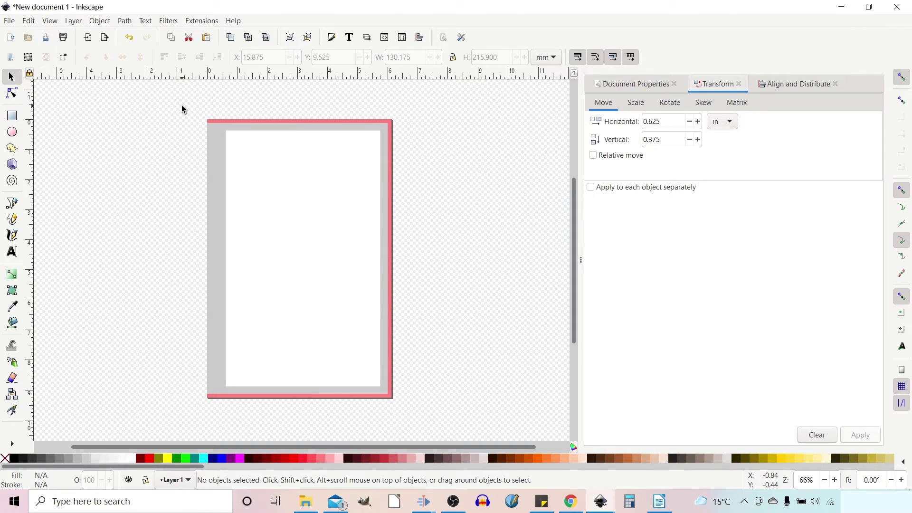
left_click_drag(182, 108, 437, 426)
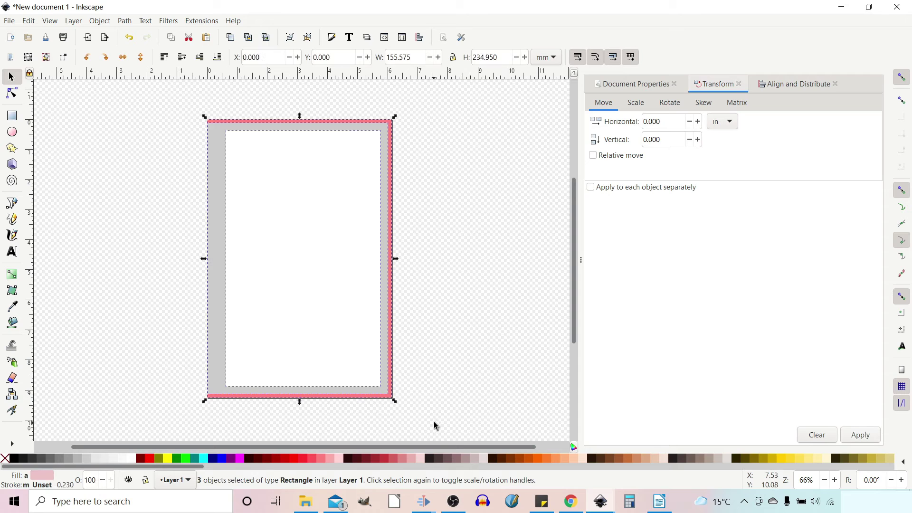
key("ctrl")
left_click(99, 21)
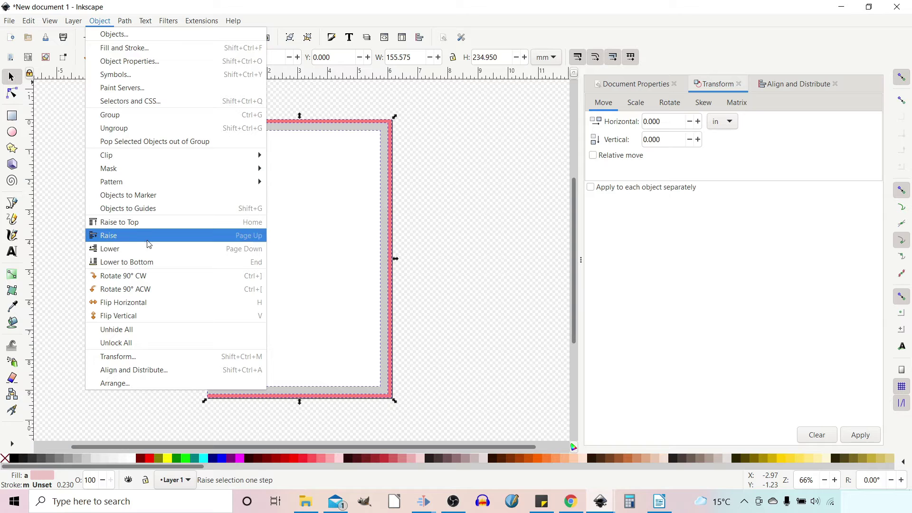
left_click(139, 213)
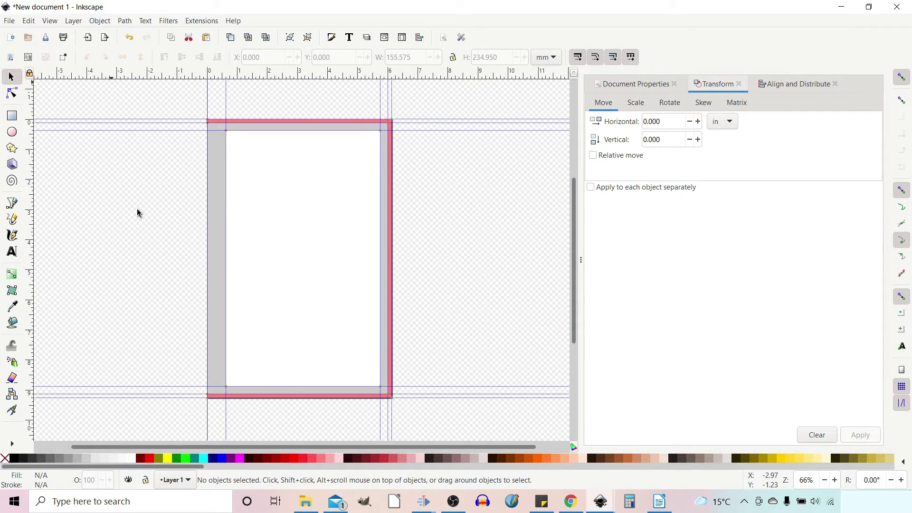
left_click(29, 74)
- Rename Layer 1 to GUIDES in the Layers panel
left_click(367, 38)
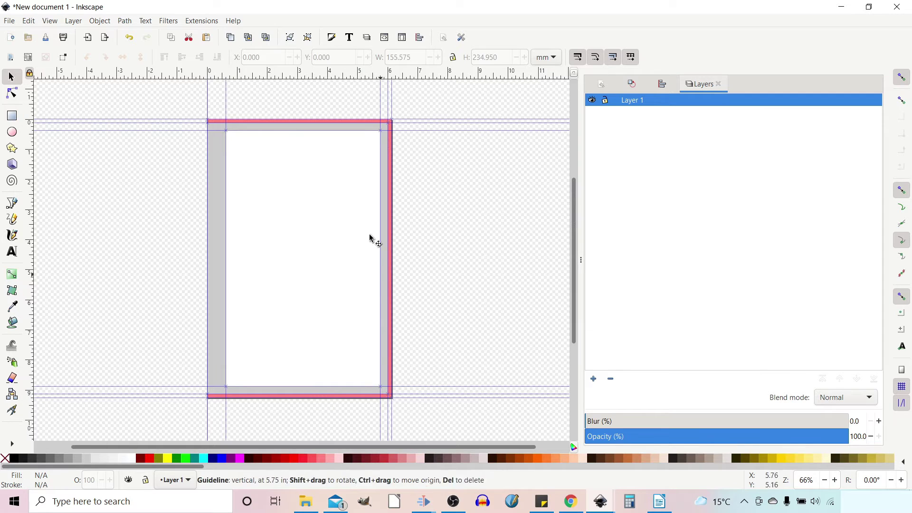
double_click(692, 100)
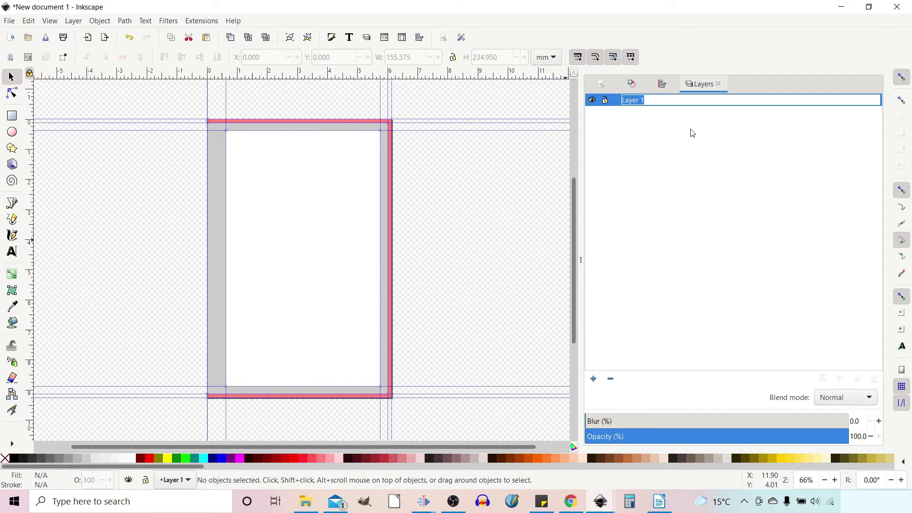
type("gUIDES")
key("Return")
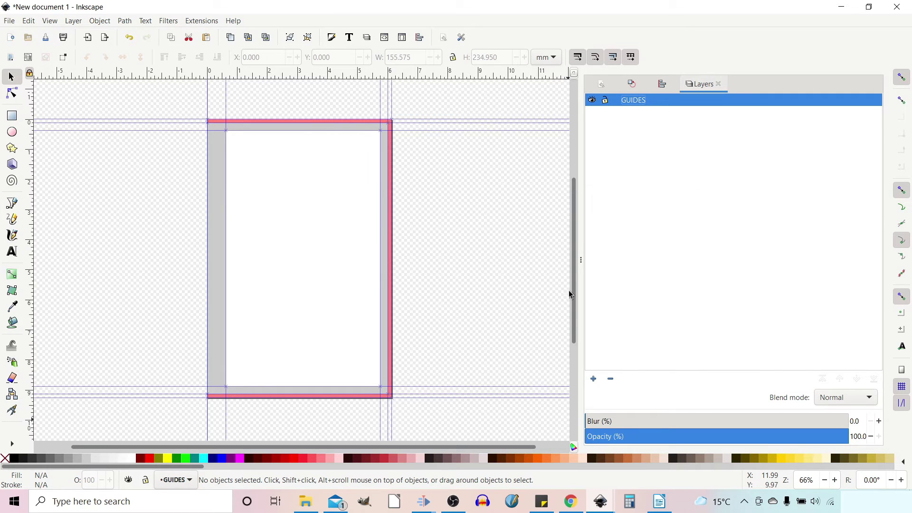
- Add a new layer above GUIDES and name it CONTENT
left_click(595, 380)
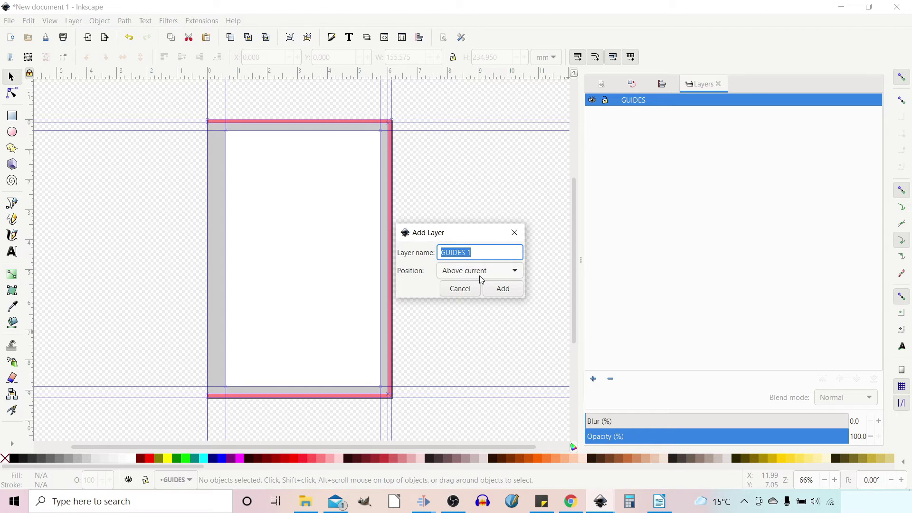
left_click(502, 288)
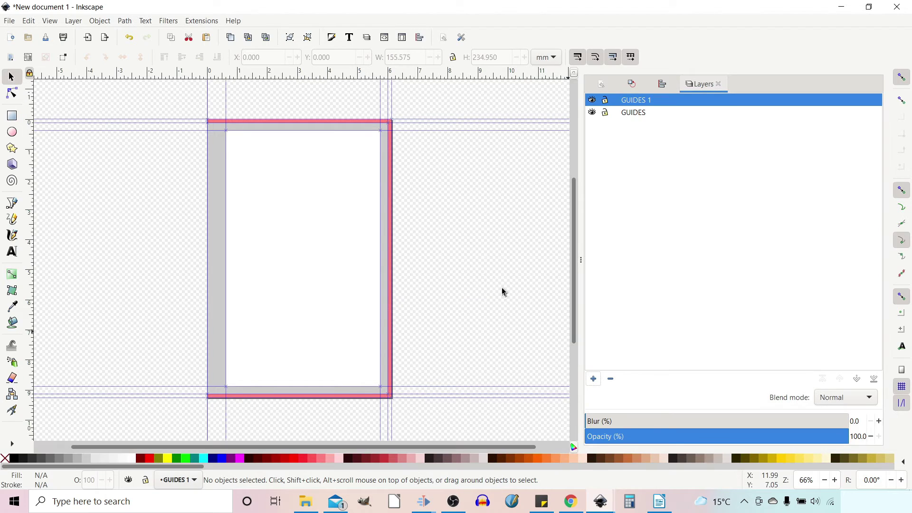
double_click(661, 100)
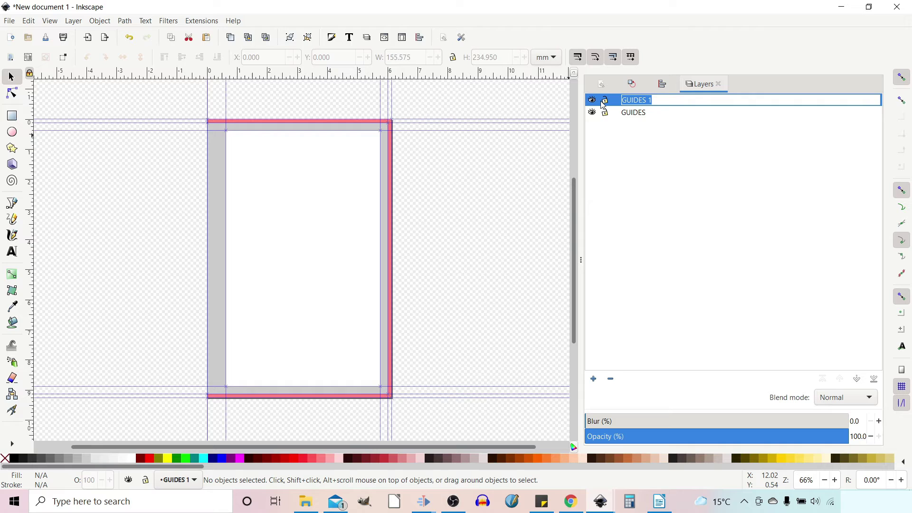
type("CONTENT")
left_click(641, 117)
right_click(635, 114)
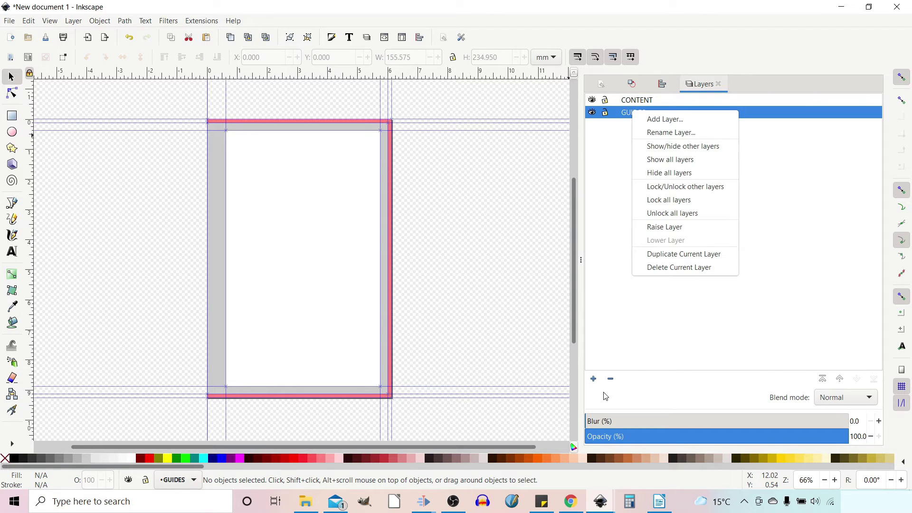
left_click(610, 376)
- Add a WHITE BACKGROUND layer positioned below the current layer
left_click(592, 379)
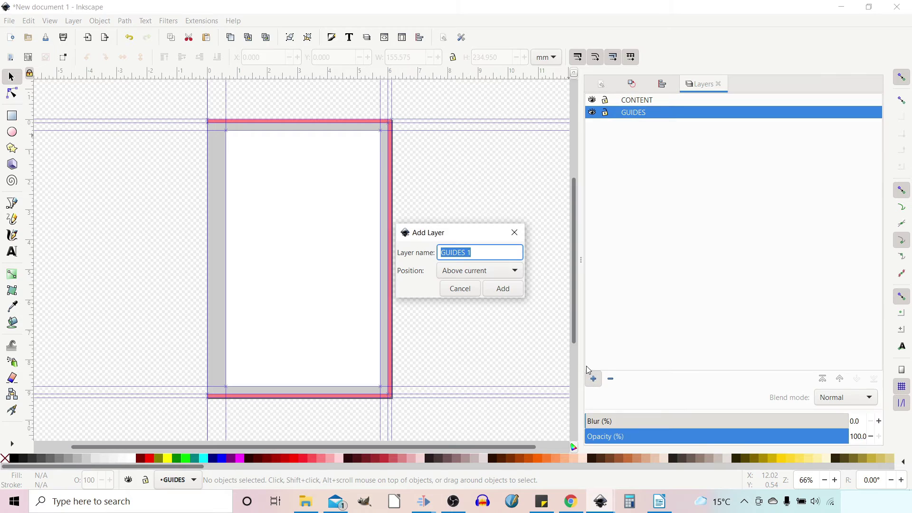
left_click(471, 253)
left_click_drag(471, 252, 434, 256)
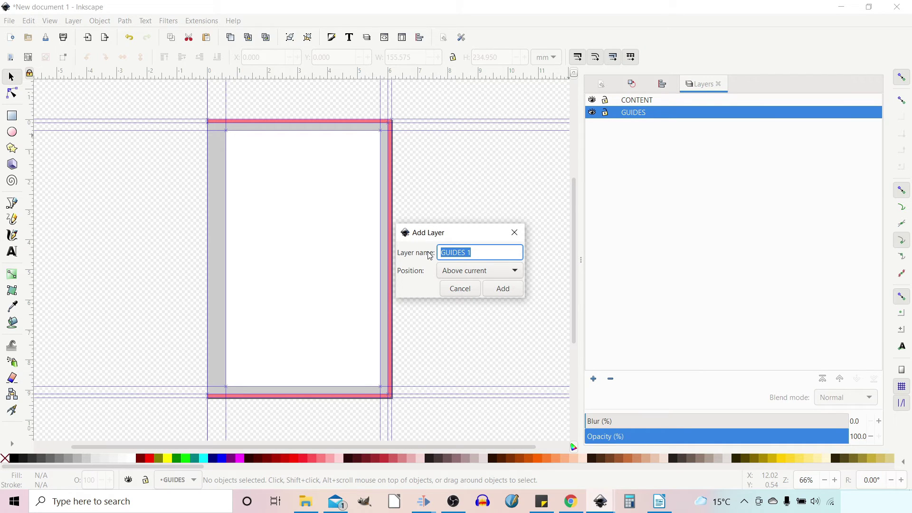
type("WHITE BACKGROUND")
left_click(515, 270)
left_click(479, 287)
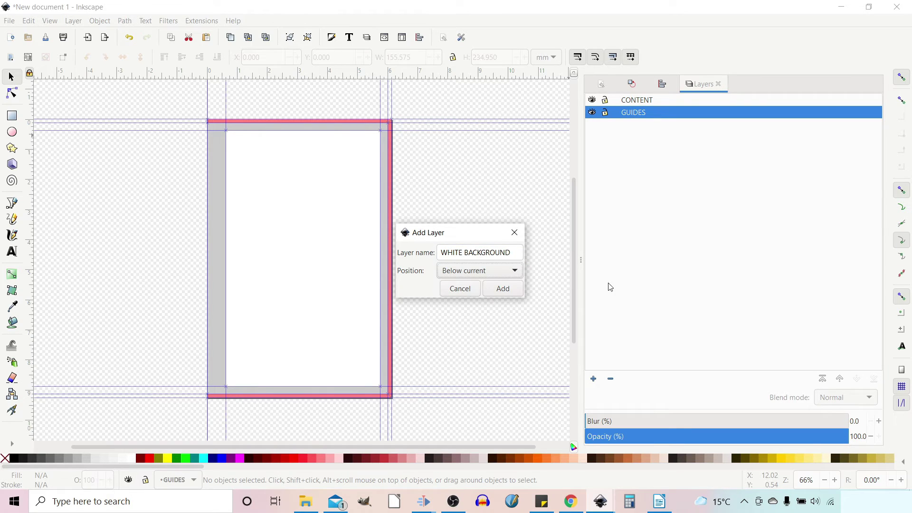
left_click(507, 289)
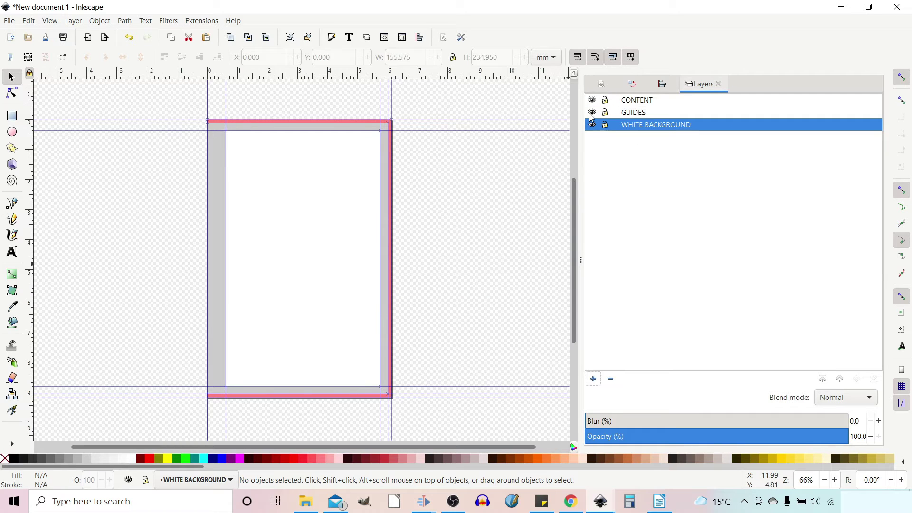
- Draw a 155.575 × 234.950 mm white page rectangle on WHITE BACKGROUND, lock that layer, and re-show GUIDES
left_click(592, 113)
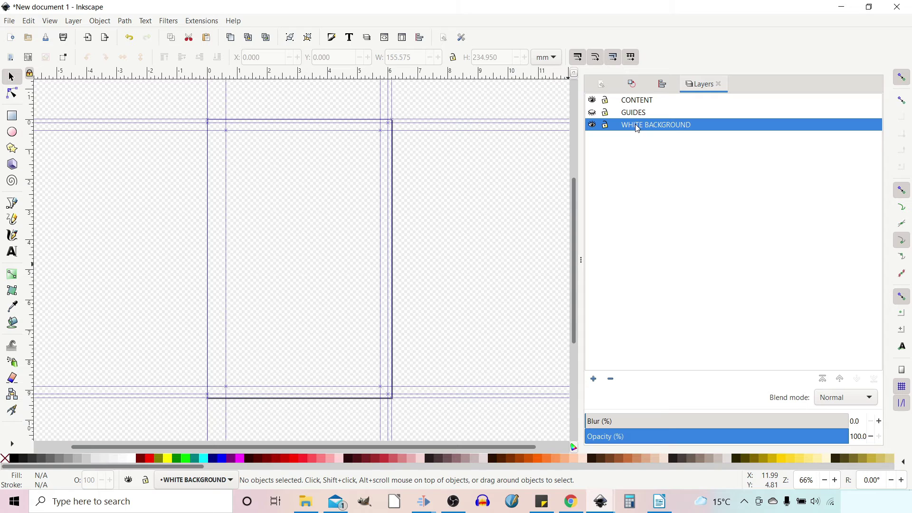
left_click(15, 118)
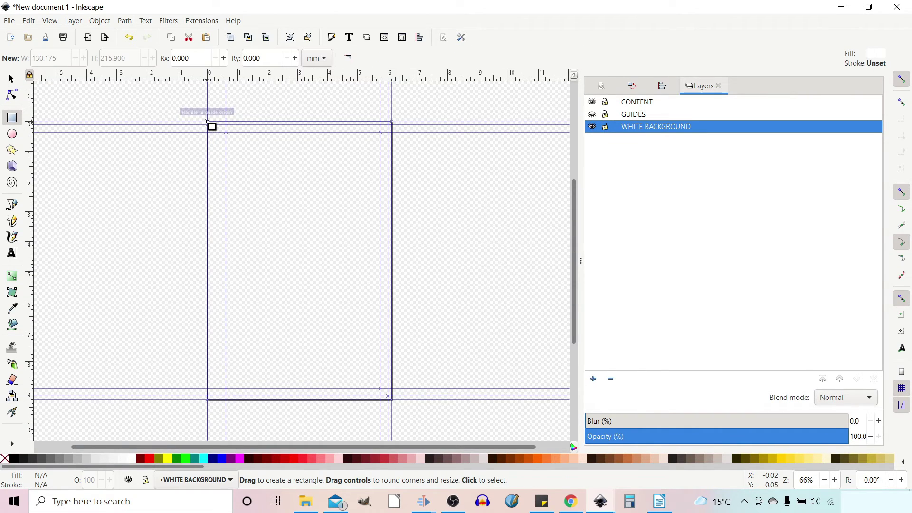
left_click_drag(209, 124, 391, 399)
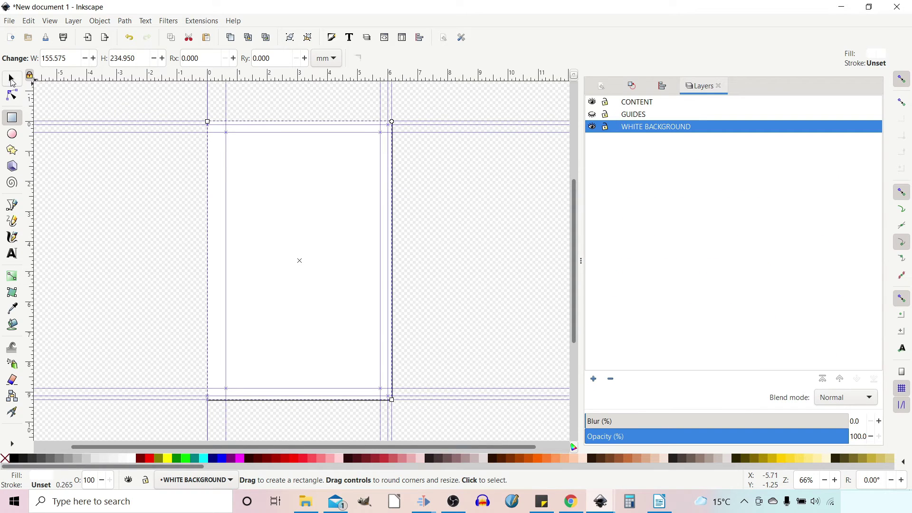
left_click(11, 80)
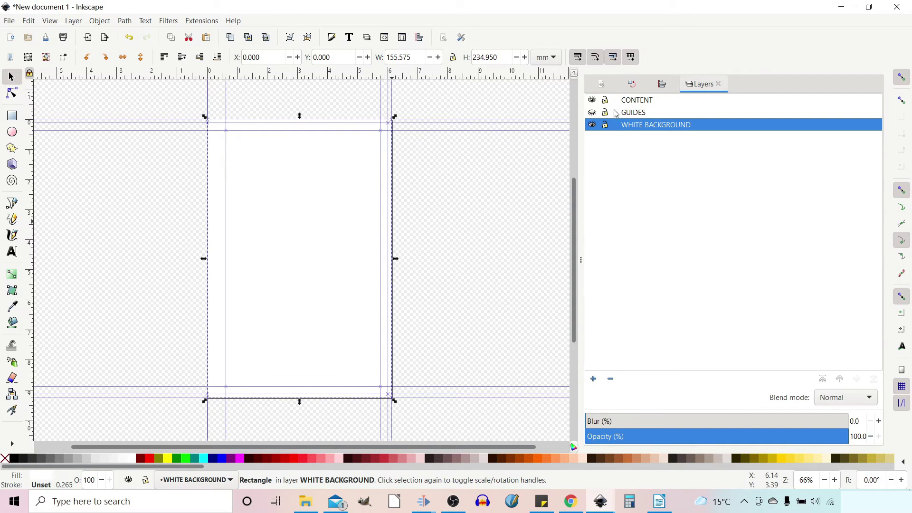
left_click(605, 125)
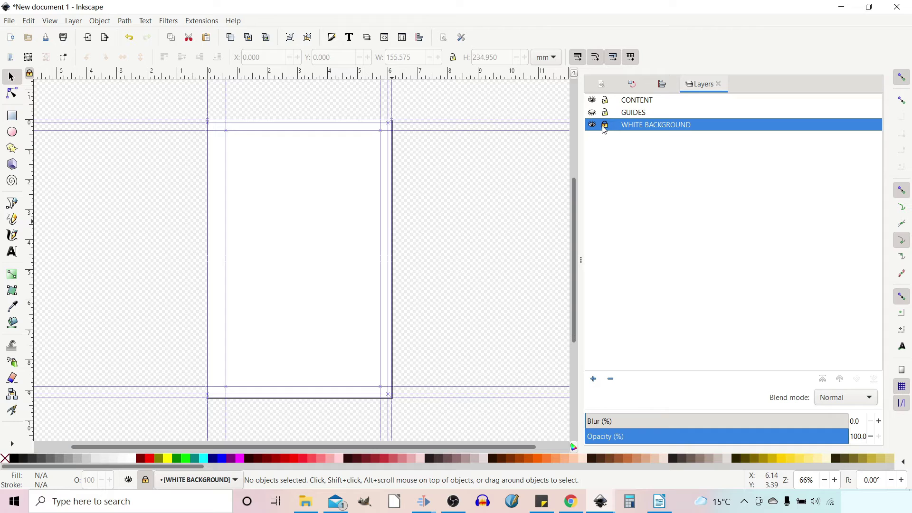
left_click(592, 113)
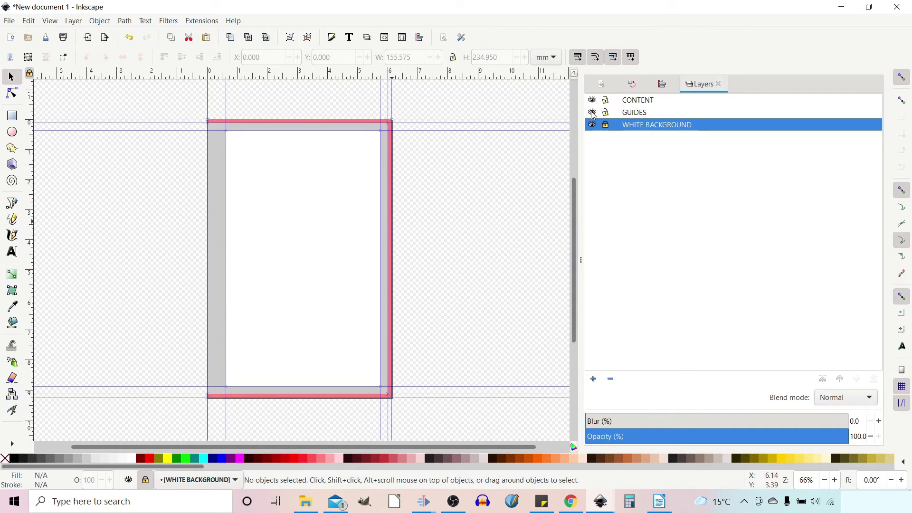
- On the GUIDES layer, add SAFE ZONE and RIGHT LEAF text labels on the page
left_click(13, 255)
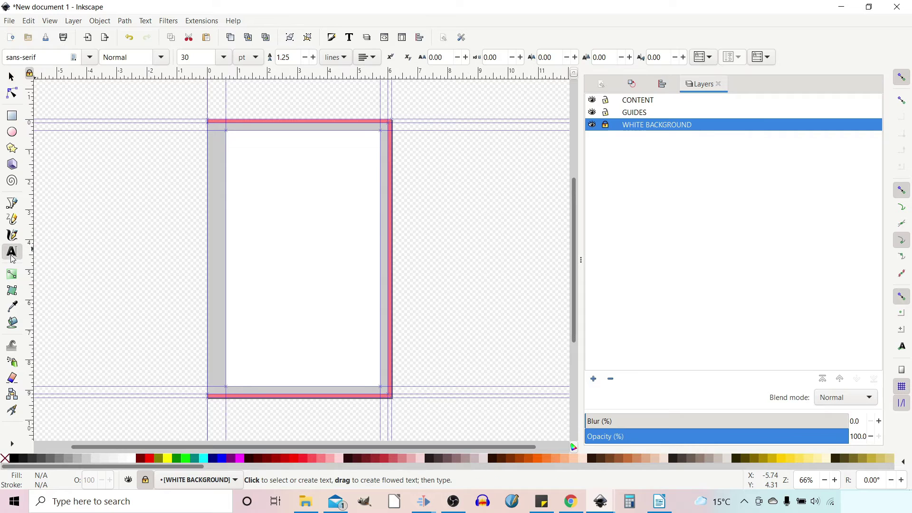
left_click(639, 116)
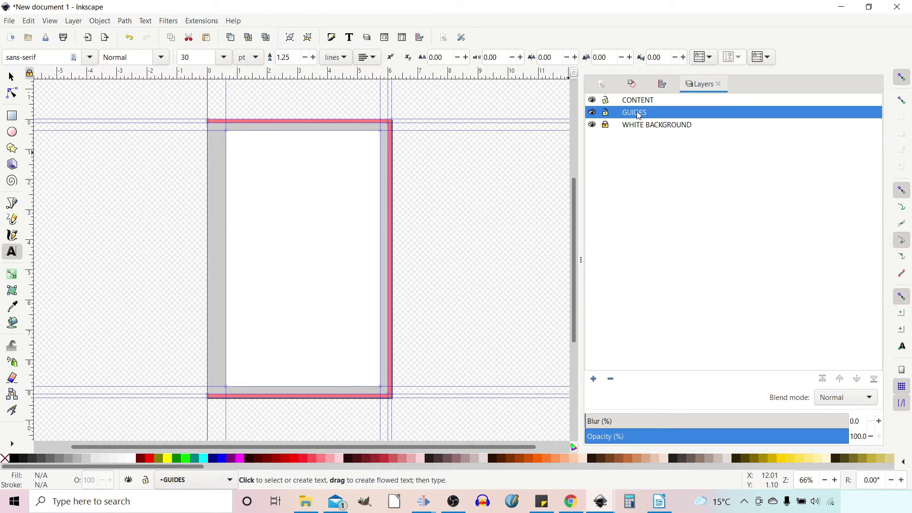
left_click(259, 215)
type("SAFE")
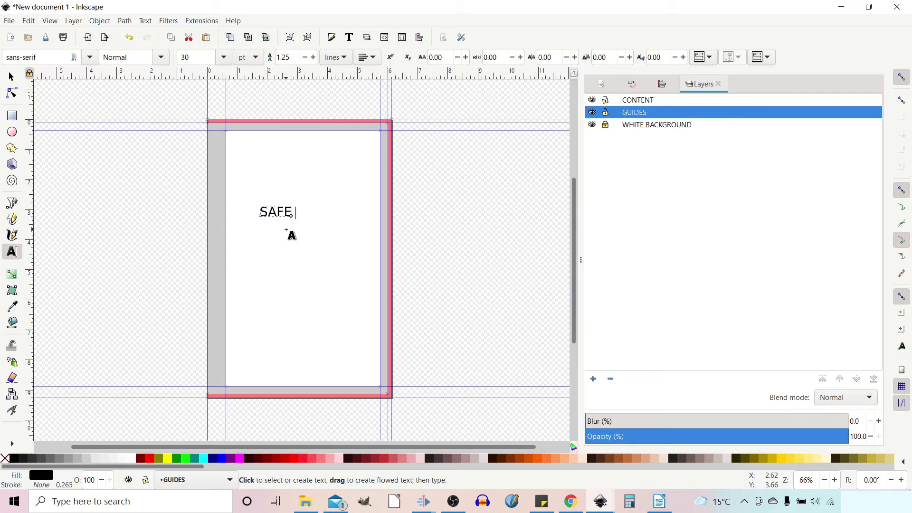
type(" ZONE")
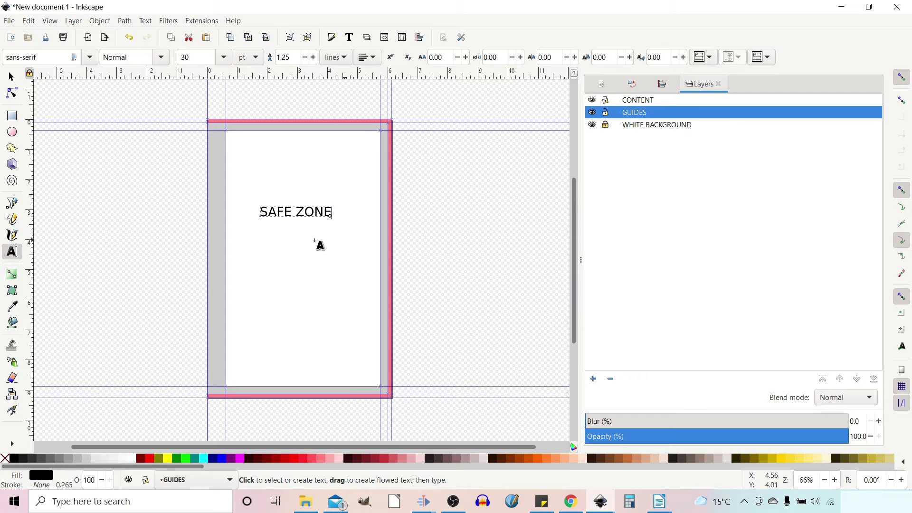
left_click(263, 196)
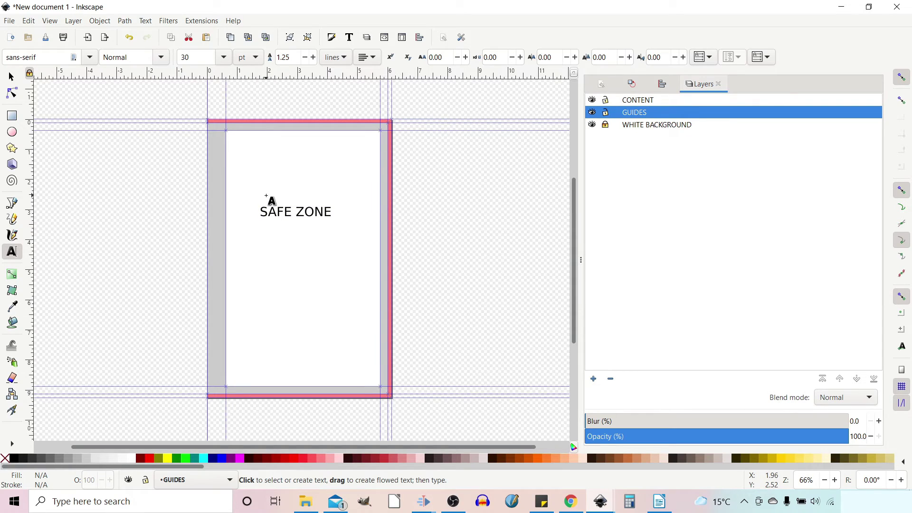
type("RIGHT")
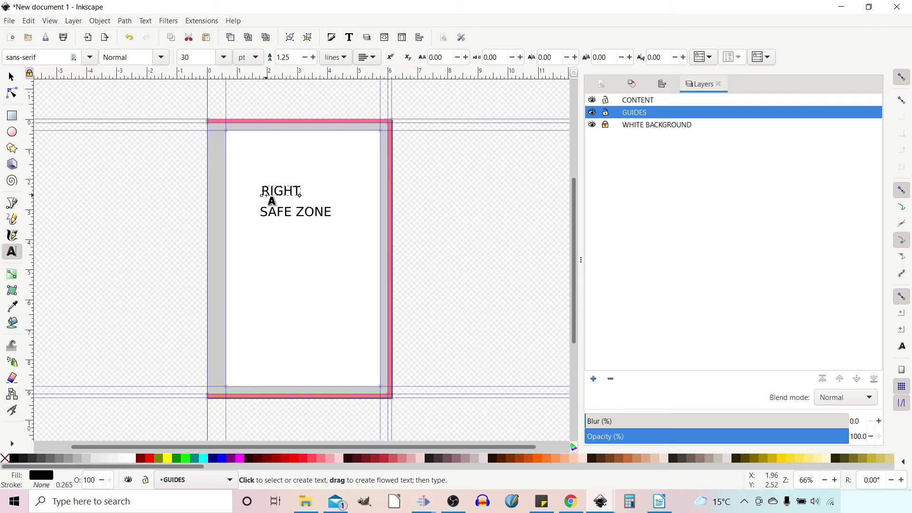
type(" LEAF")
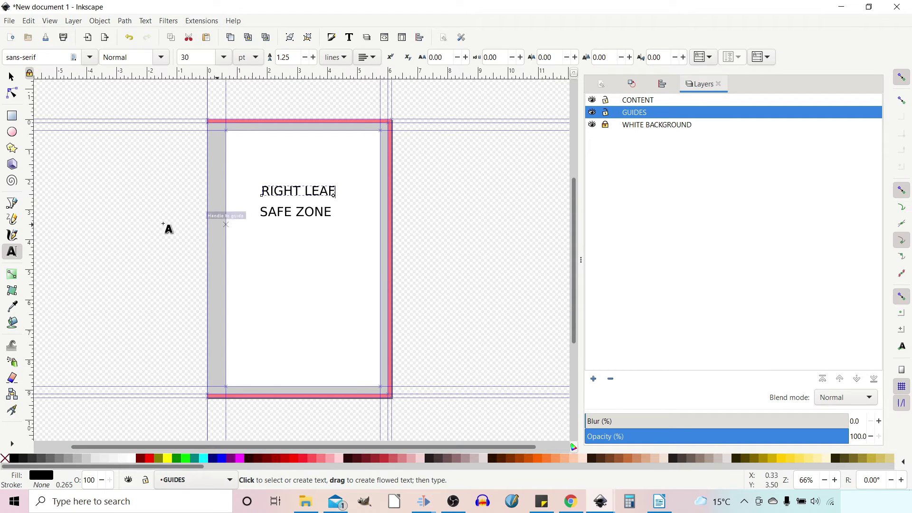
- Add GUTTER left of the page, MARGIN to the right, and BLEED above the top guide
left_click(111, 236)
left_click(143, 269)
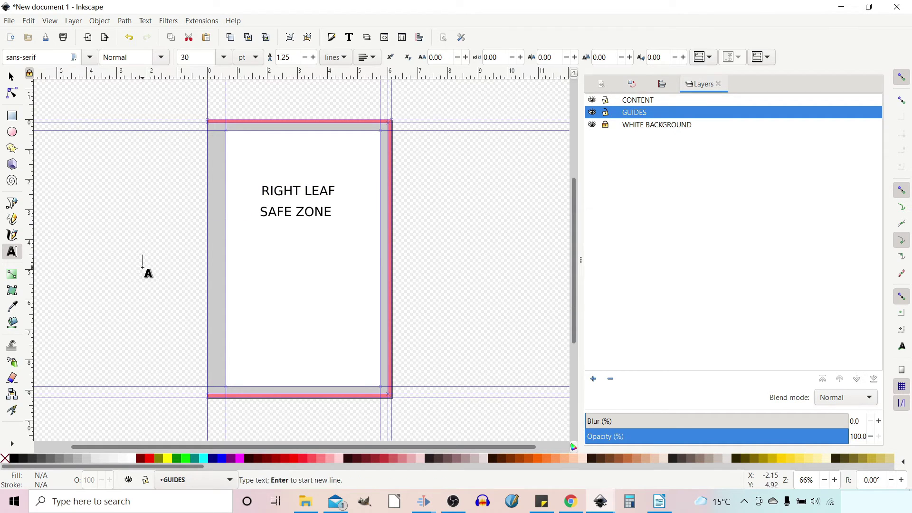
type("GUTTER")
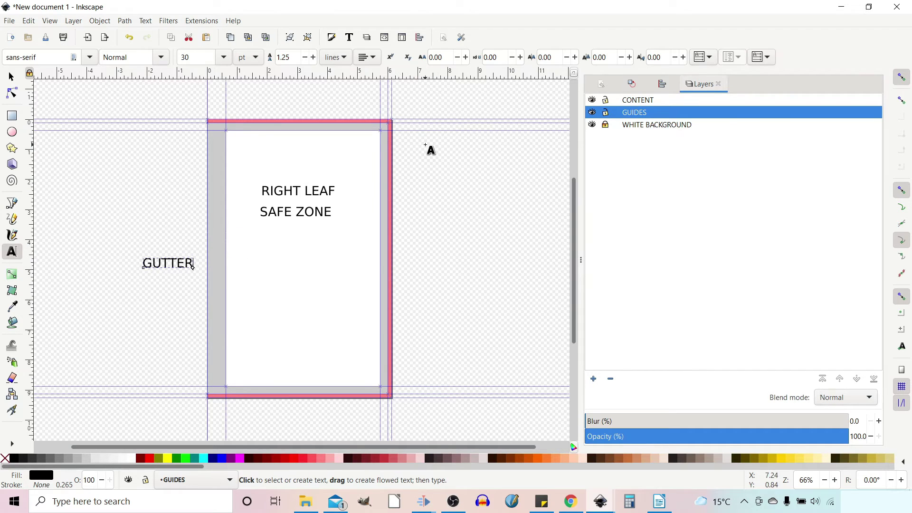
left_click(445, 183)
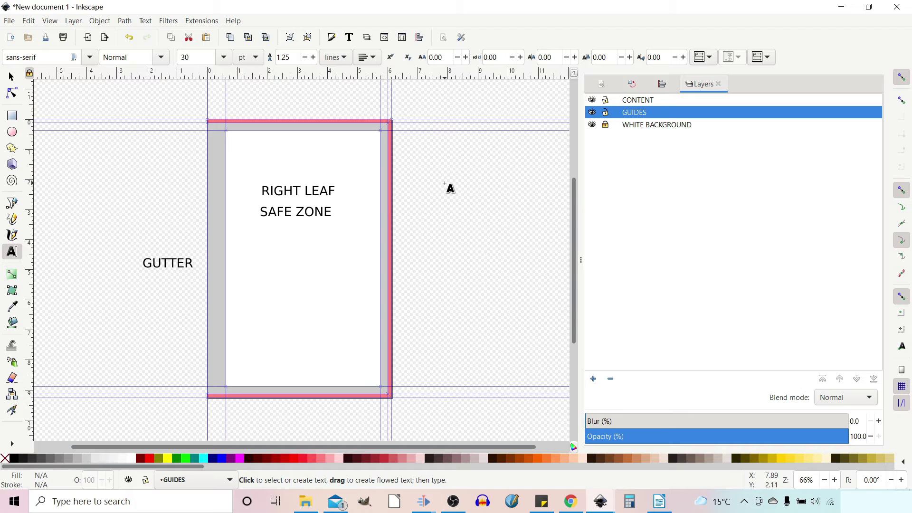
left_click(426, 145)
type("MARGIN")
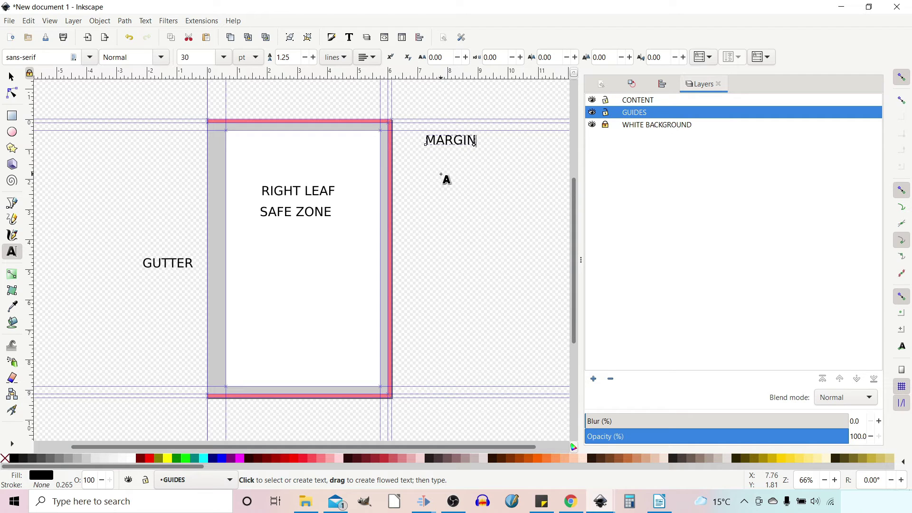
left_click(445, 114)
type("BL")
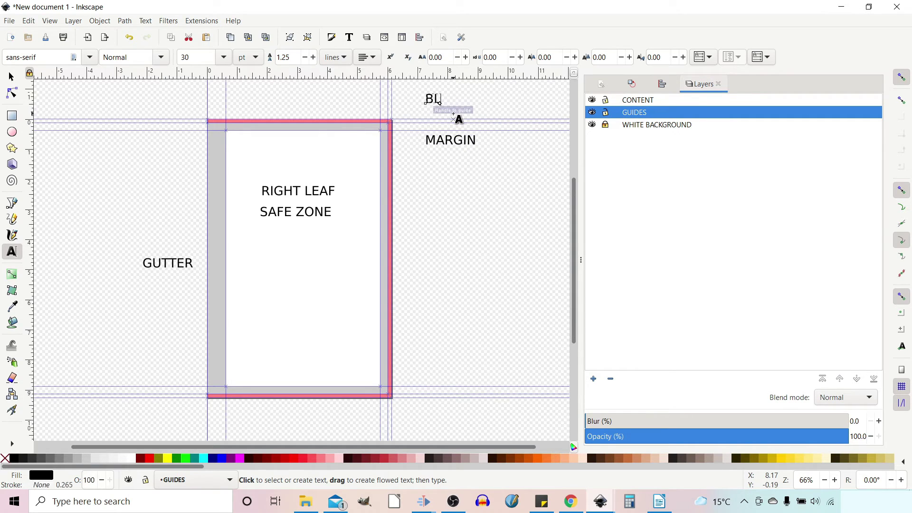
type("EED")
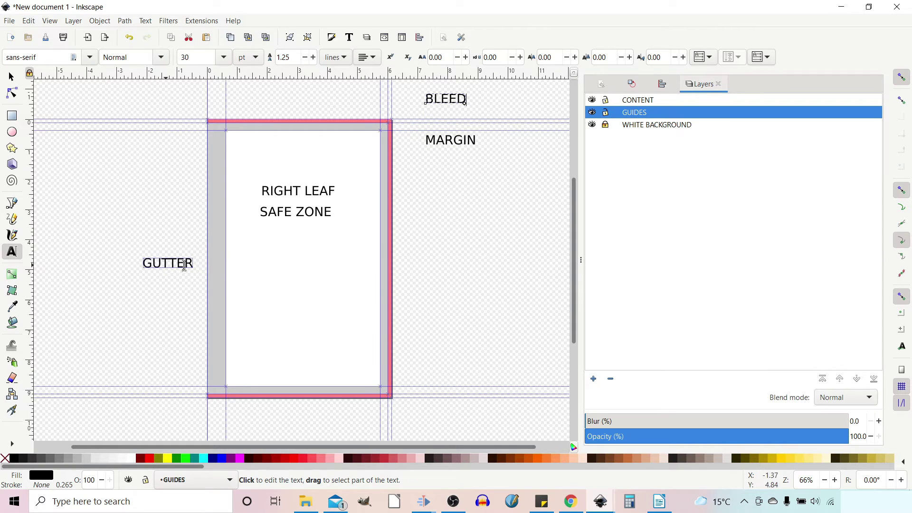
left_click_drag(199, 264, 135, 261)
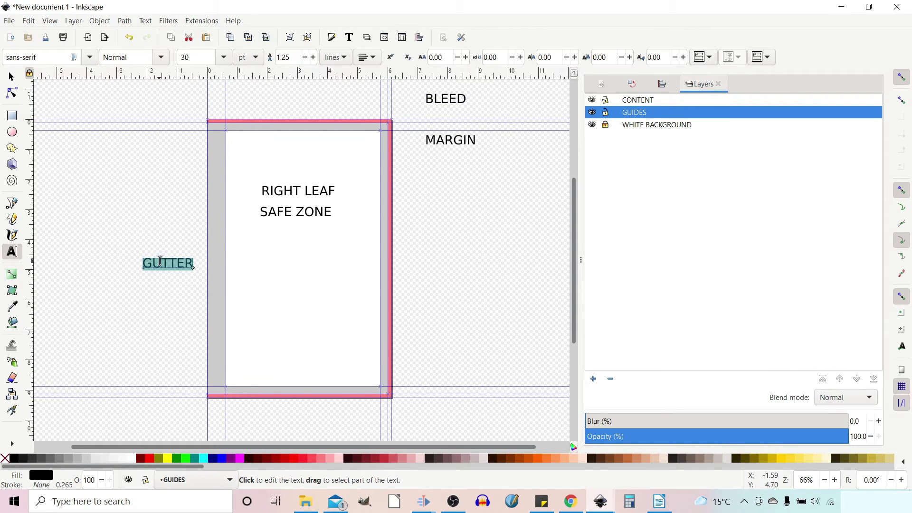
- Rotate GUTTER vertical, enlarge it about 172% beside the left margin, and move SAFE ZONE and RIGHT LEAF to mid-page
left_click(11, 76)
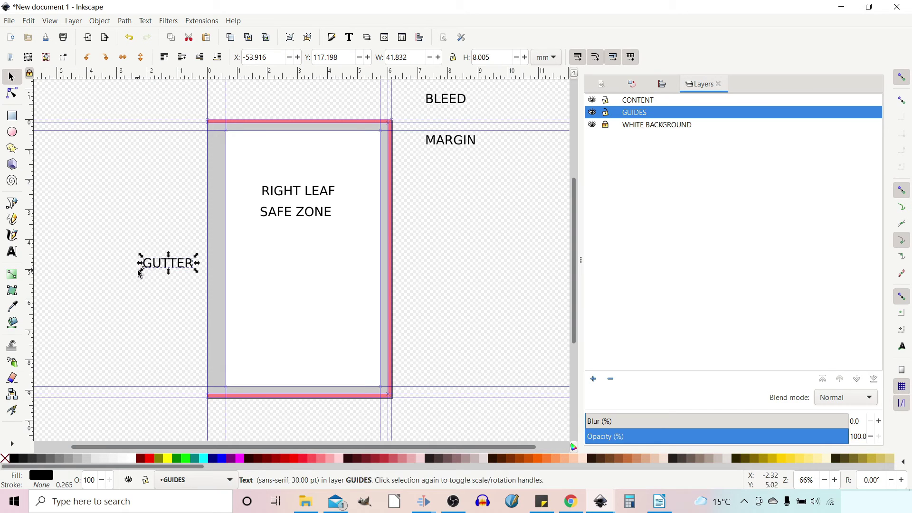
left_click(161, 269)
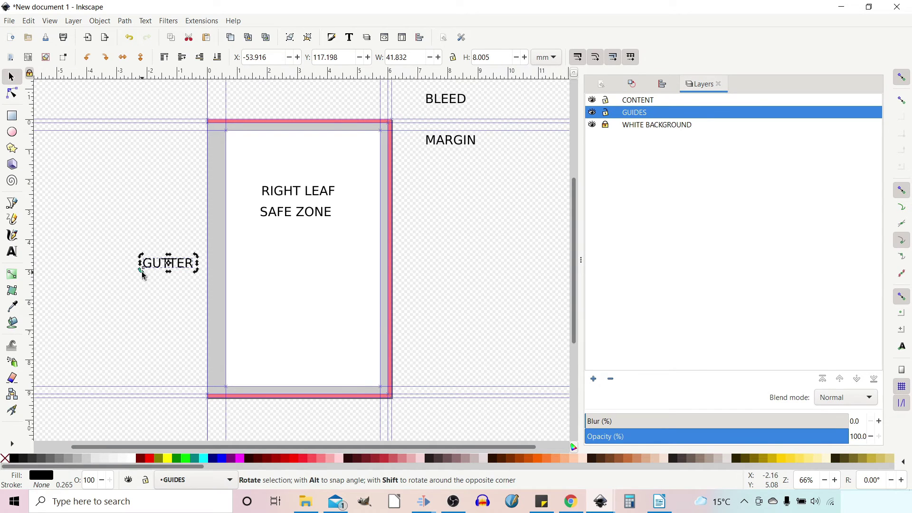
left_click_drag(142, 272, 171, 288)
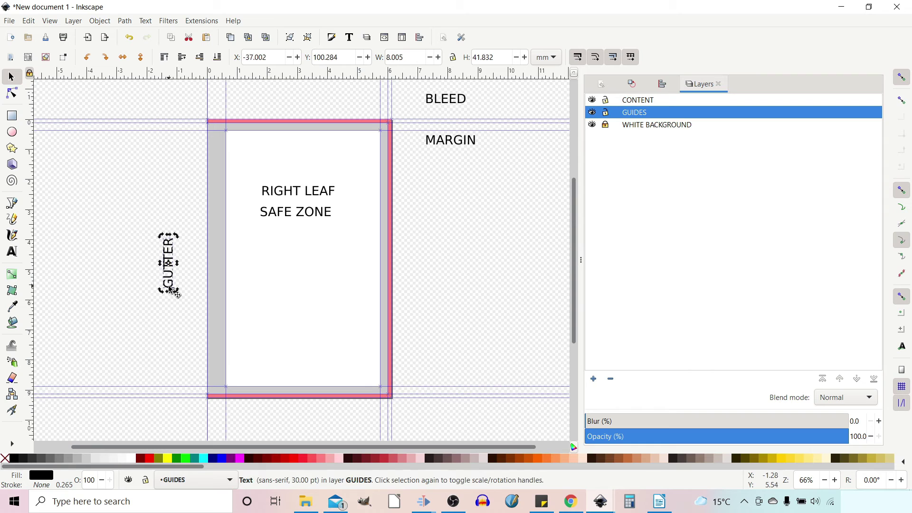
left_click(169, 238)
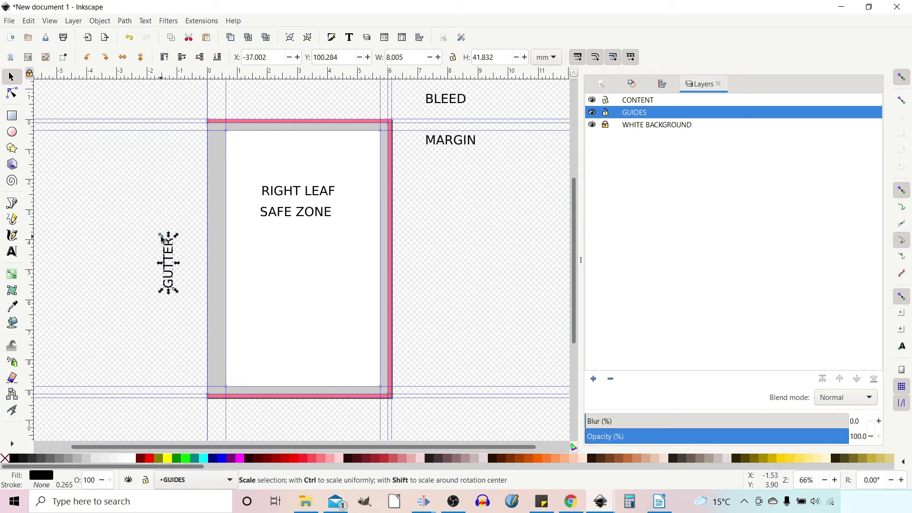
key("ctrl")
left_click_drag(160, 234, 143, 204)
left_click_drag(169, 242, 196, 255)
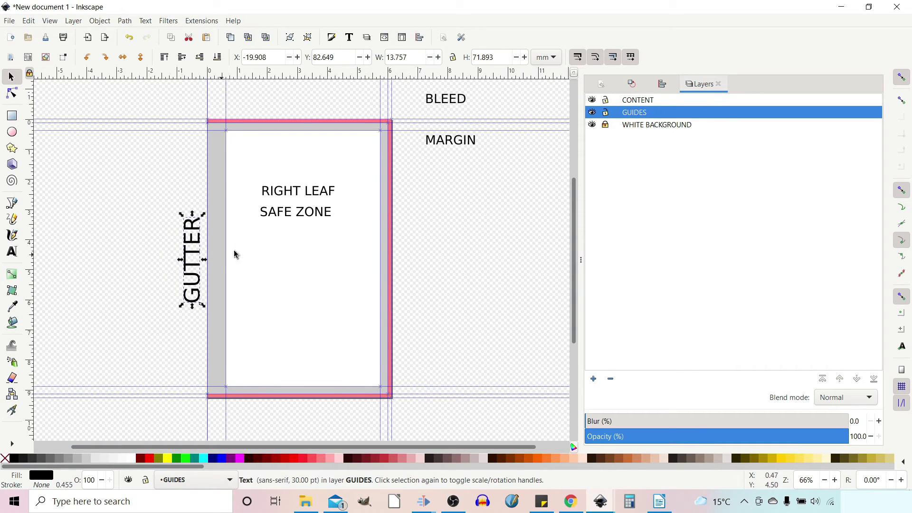
left_click_drag(301, 216, 306, 278)
left_click_drag(309, 198, 311, 255)
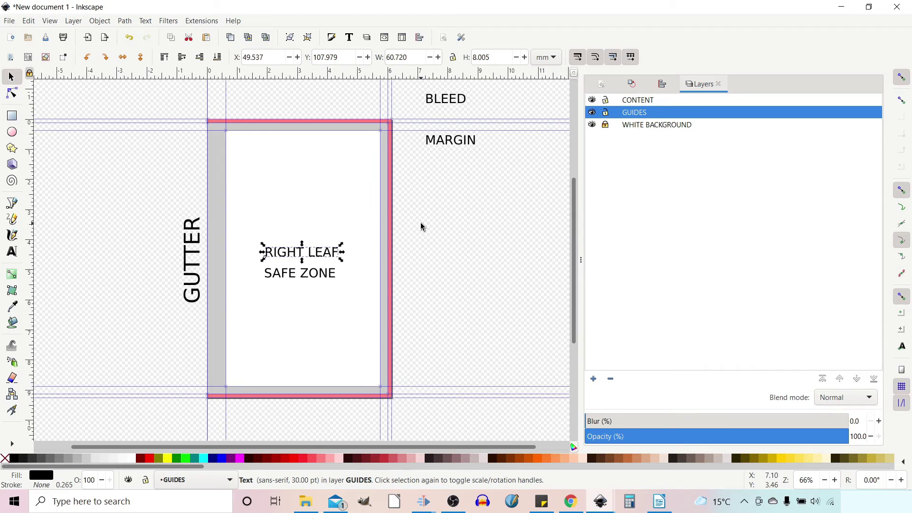
- Shrink BLEED to about half size and place BLEED and MARGIN at the top-right guide corner
left_click(462, 100)
left_click_drag(469, 101, 468, 101)
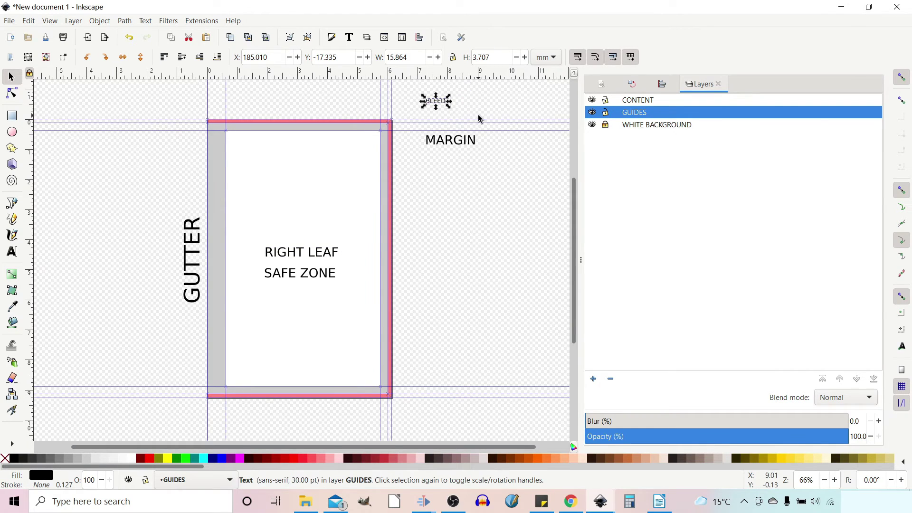
scroll(448, 124, "down", 2)
scroll(448, 124, "left", 4)
scroll(491, 147, "up", 4)
scroll(491, 148, "right", 3)
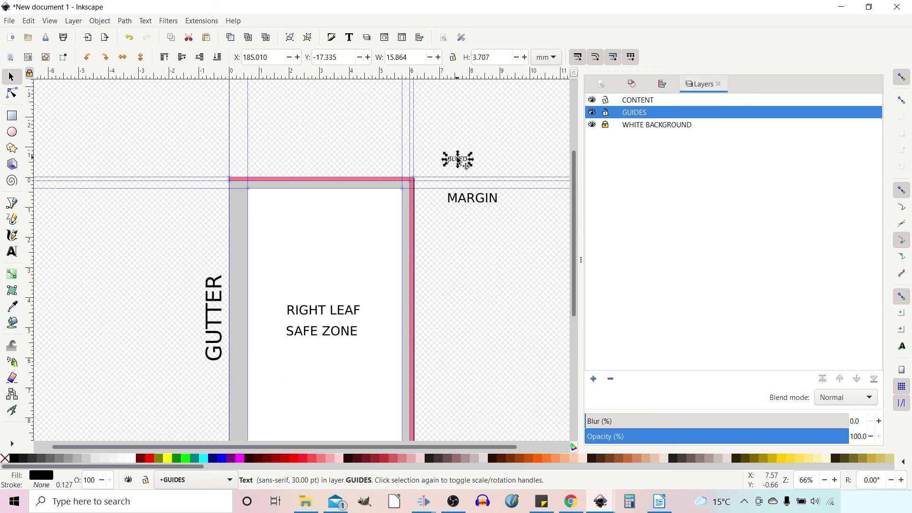
left_click_drag(459, 163, 486, 188)
left_click(475, 203)
left_click_drag(494, 191, 487, 189)
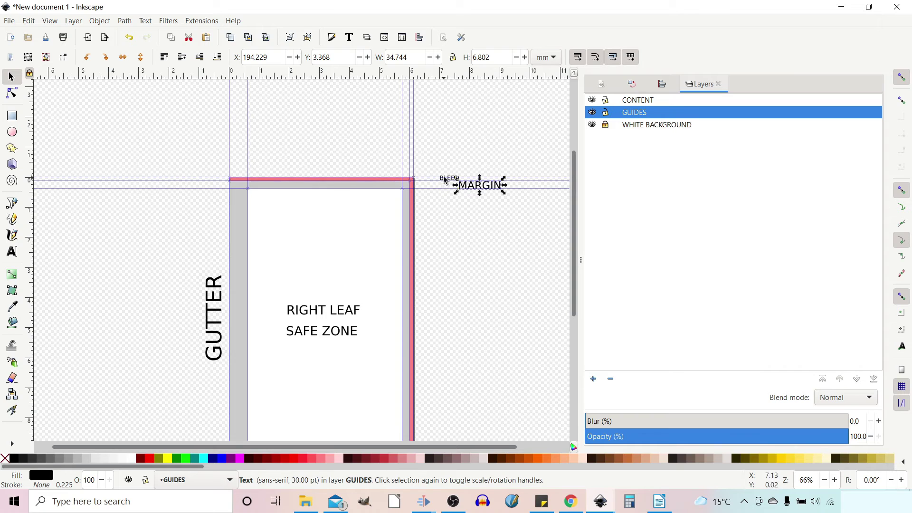
mouse_move(449, 181)
left_mouse_down()
mouse_move(428, 183)
mouse_move(466, 195)
mouse_move(439, 189)
left_mouse_up()
- Set the GUIDES layer to about 51% opacity, lock it, and make CONTENT the active layer
left_click(499, 254)
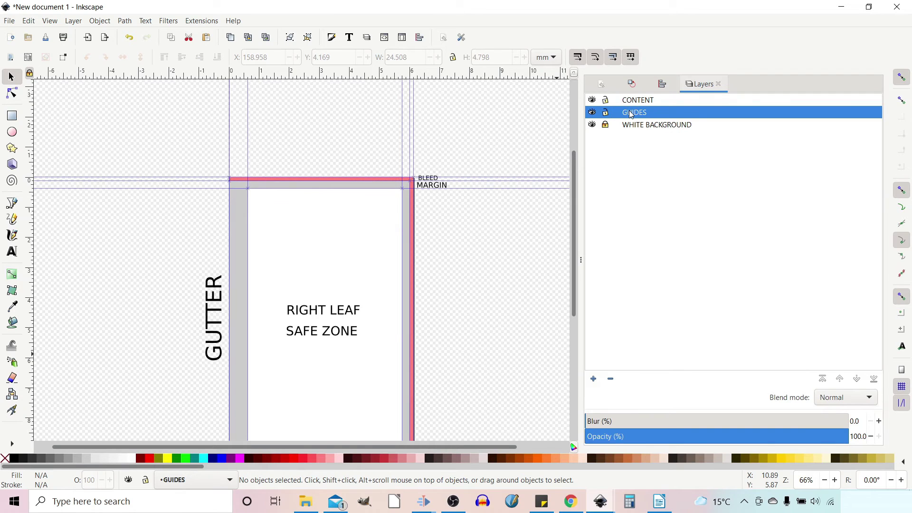
left_click_drag(830, 437, 721, 450)
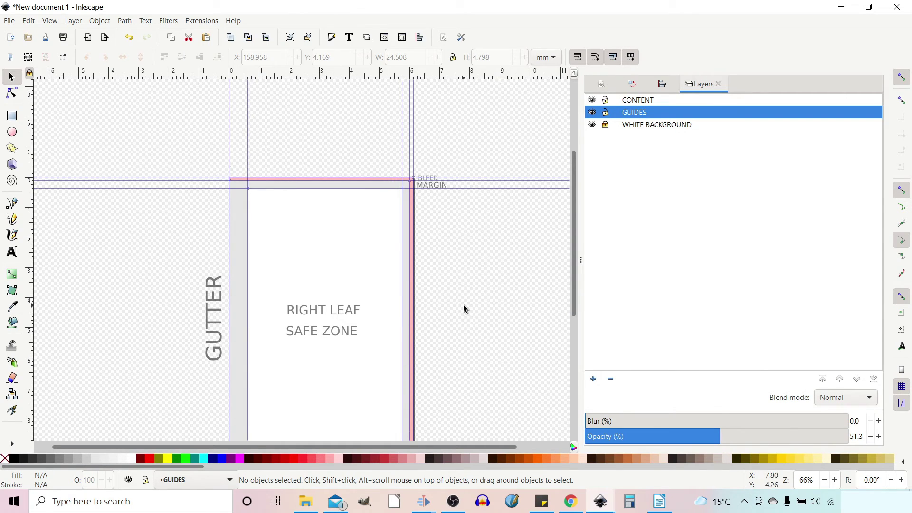
scroll(461, 304, "down", 3)
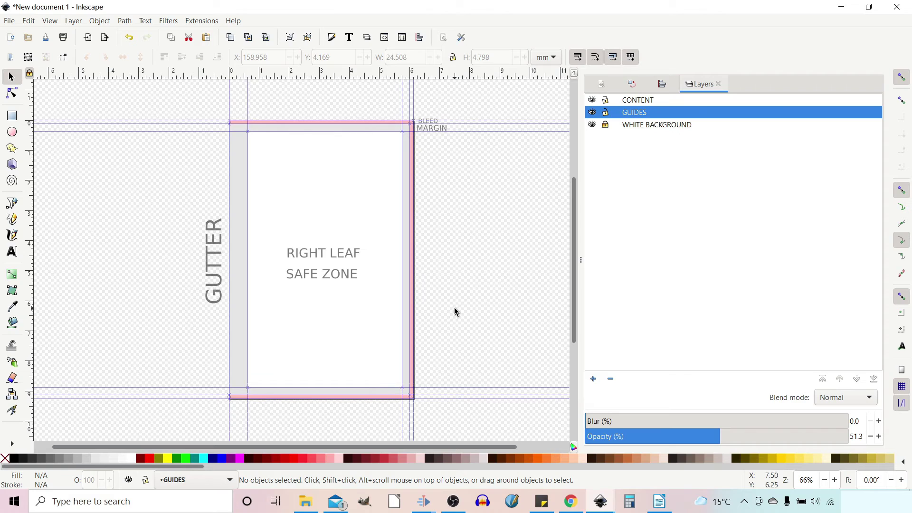
left_click(606, 115)
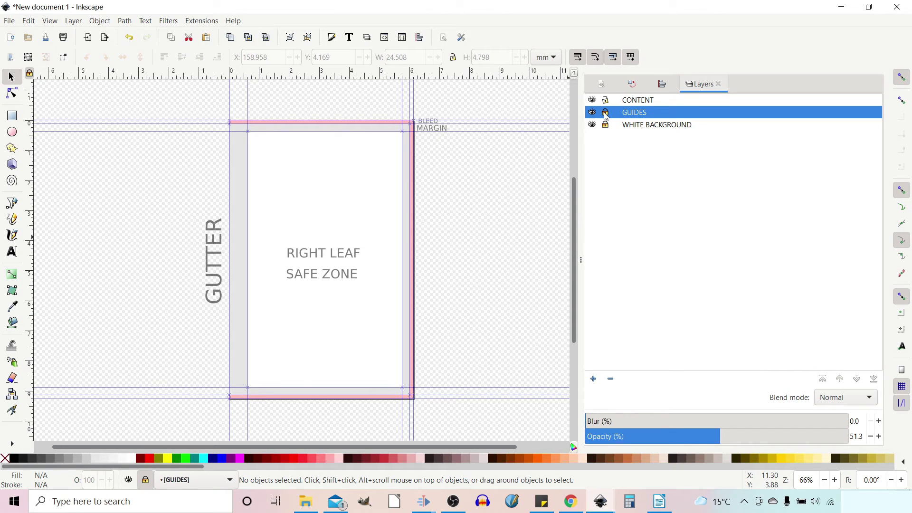
left_click(634, 101)
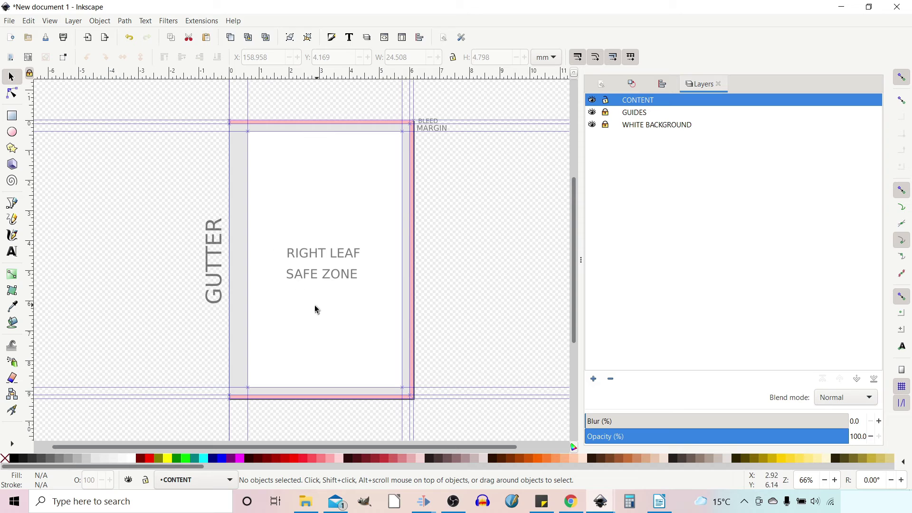
- Preview the page by toggling the GUIDES layer and guide lines off and back on
left_click(592, 112)
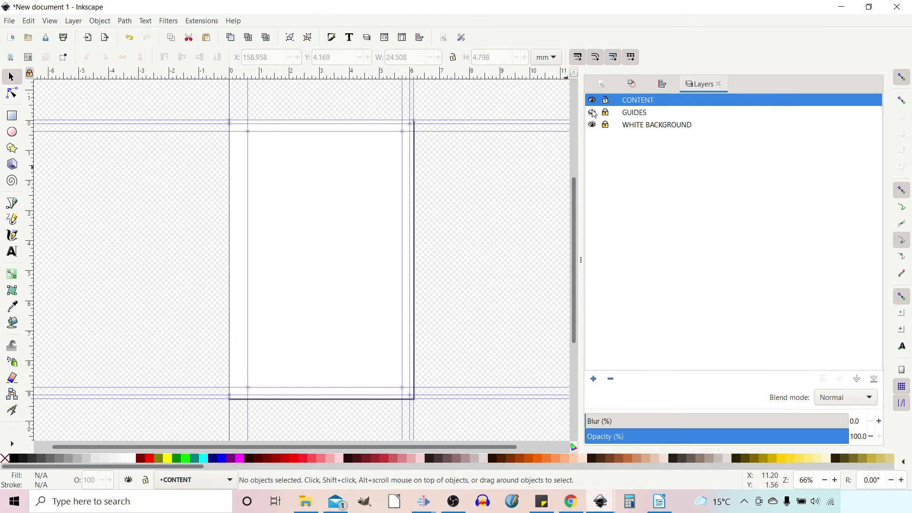
left_click(593, 113)
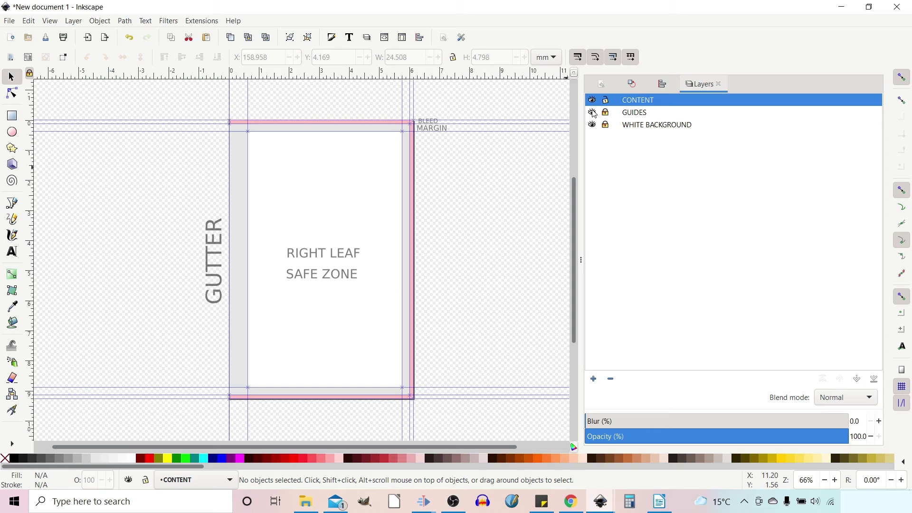
left_click(592, 113)
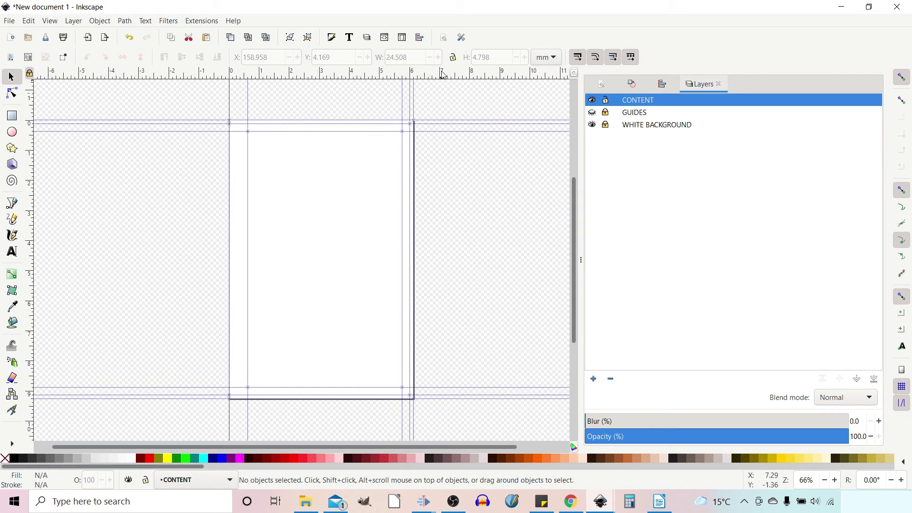
key("bar")
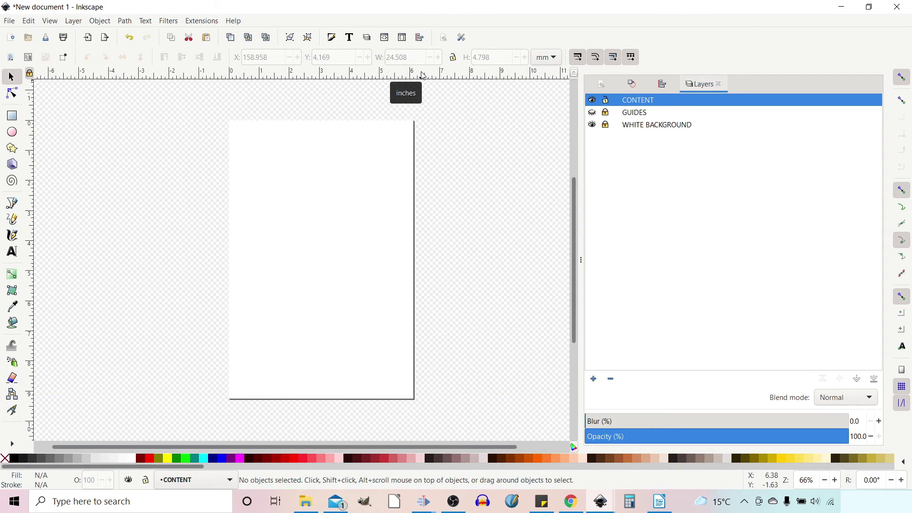
key("bar")
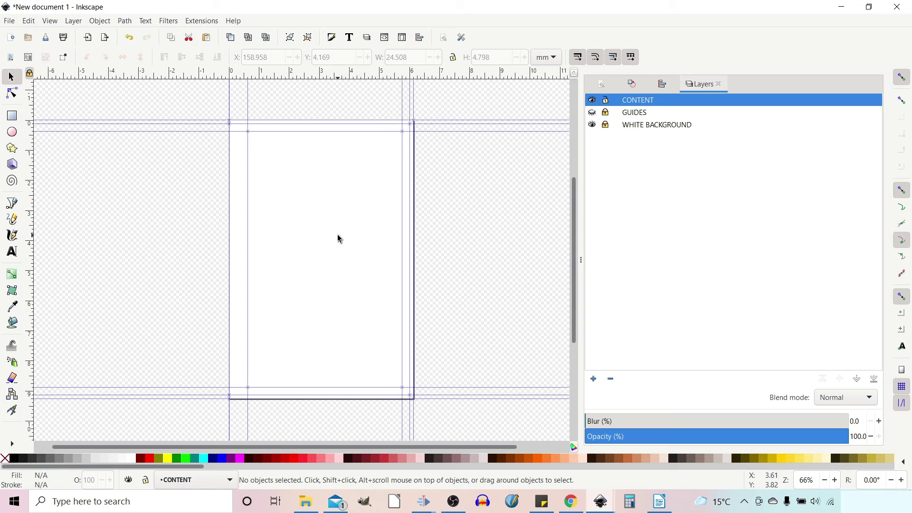
left_click(592, 112)
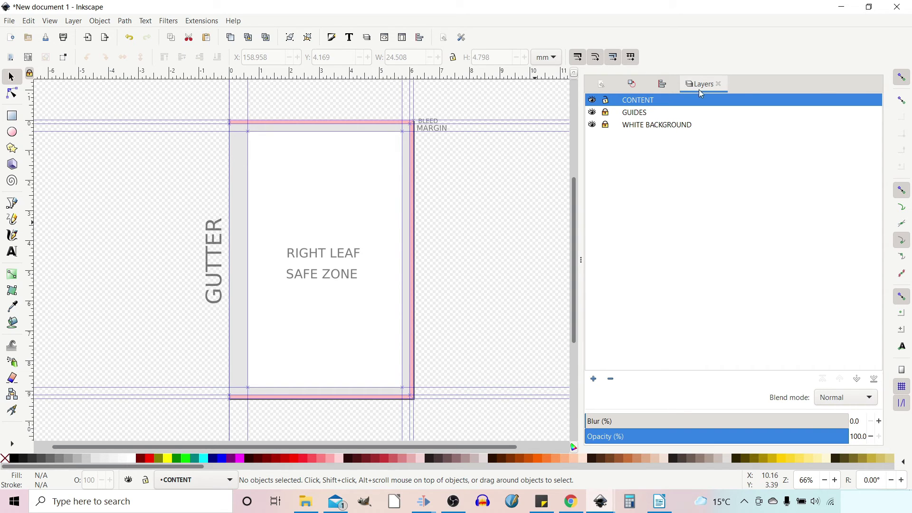
- Close the Align and Distribute, Transform and Document Properties panels in the dock
left_click(668, 89)
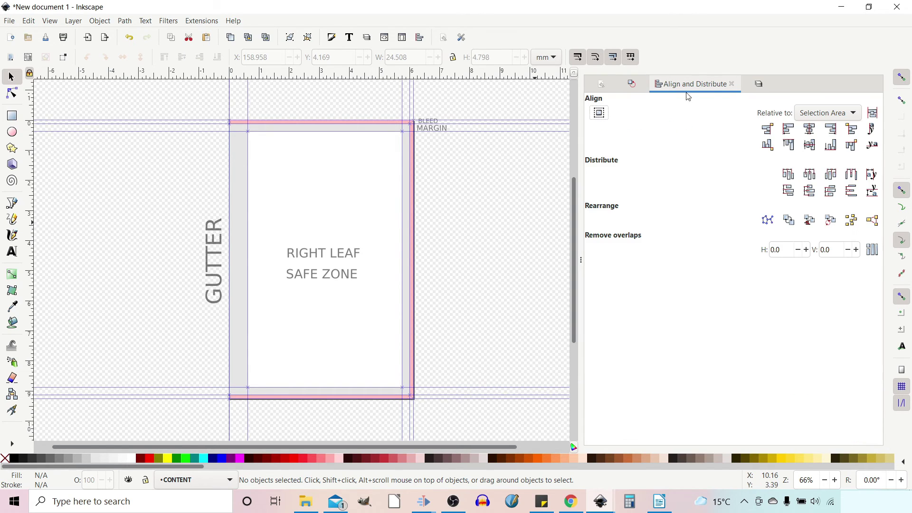
left_click(732, 83)
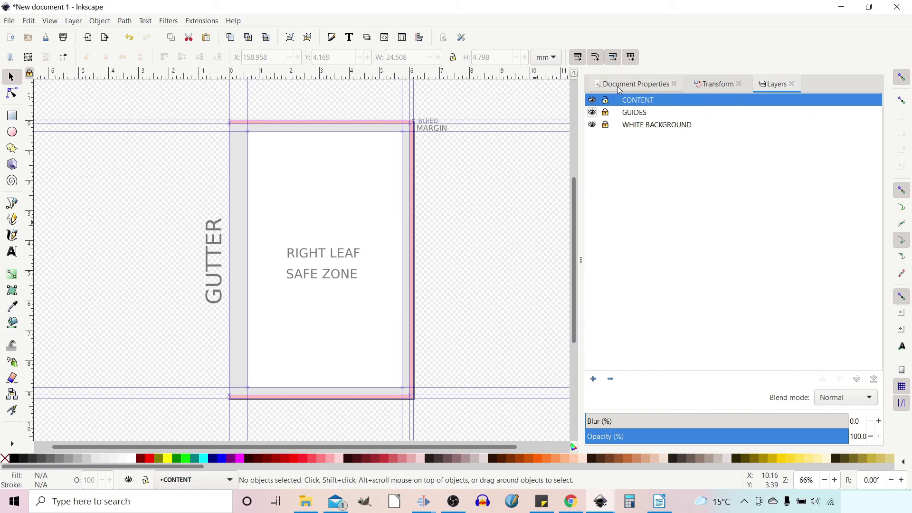
left_click(738, 84)
left_click(674, 85)
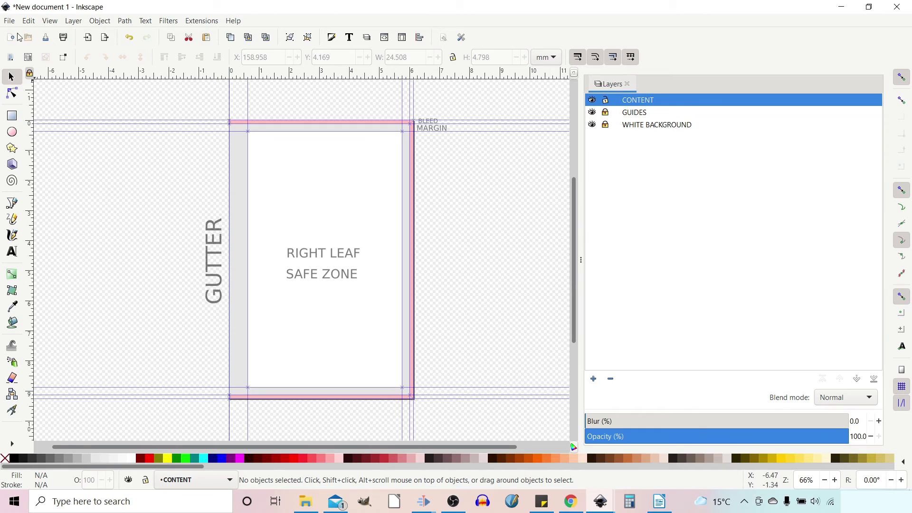
- In Save Template, name it KDP 6 X 9 R W/B, paste the trim and safe-zone description, and add keyword 6X9
left_click(9, 21)
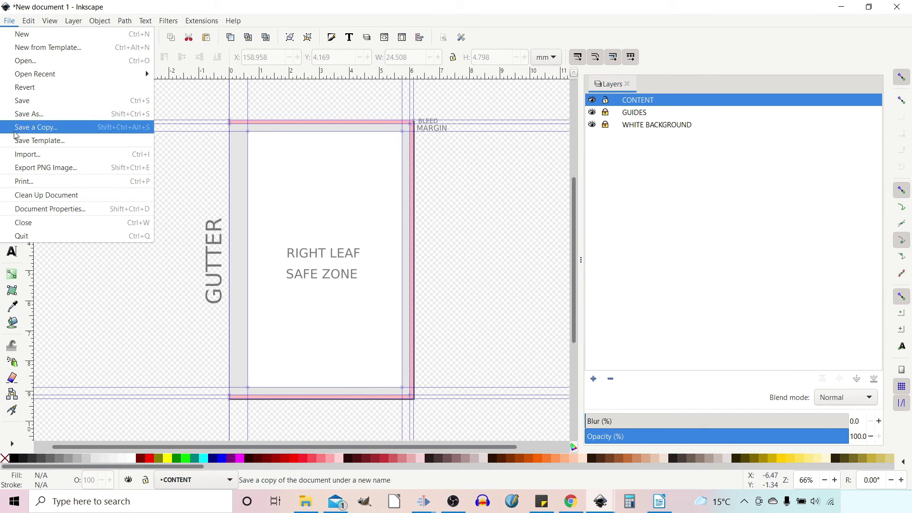
left_click(20, 146)
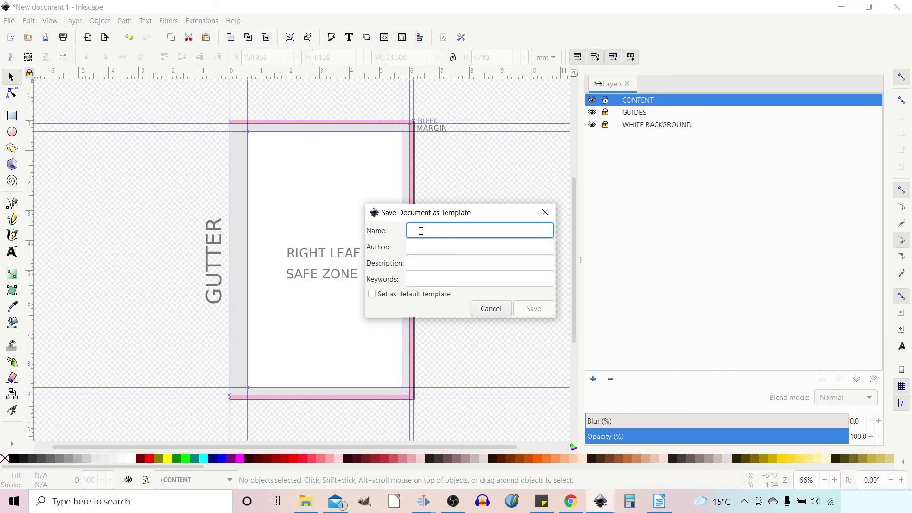
type("KDP 6 X 9 R W/B")
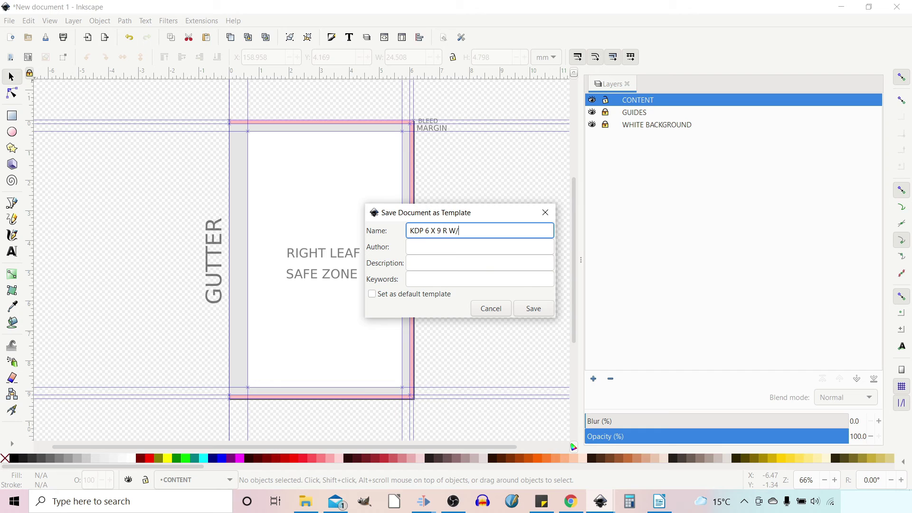
left_click(423, 262)
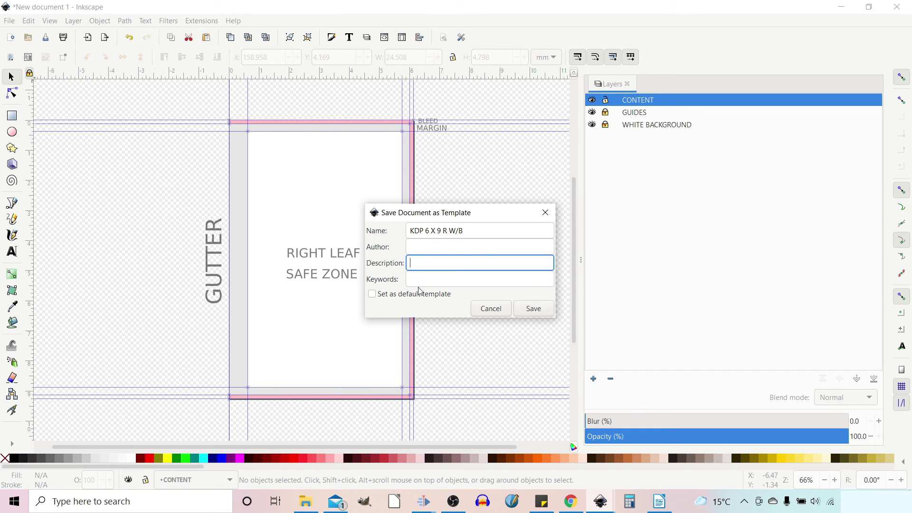
right_click(418, 262)
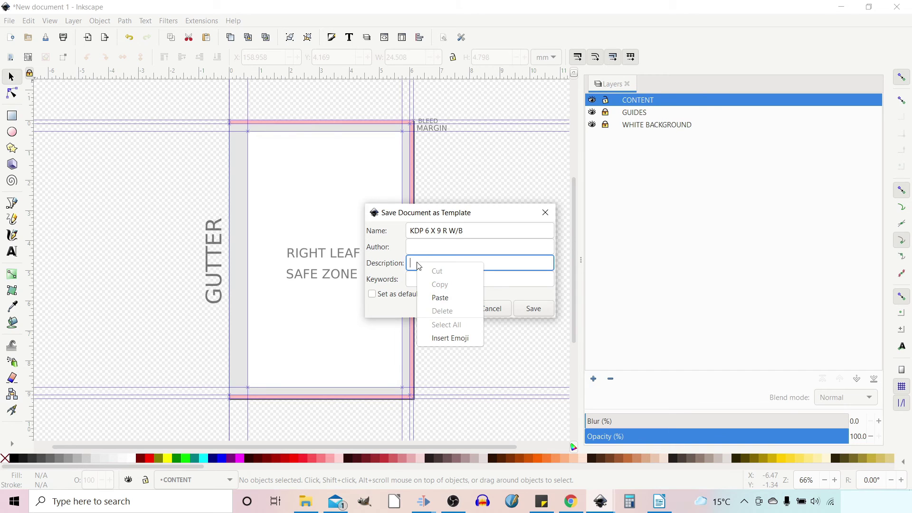
left_click(443, 299)
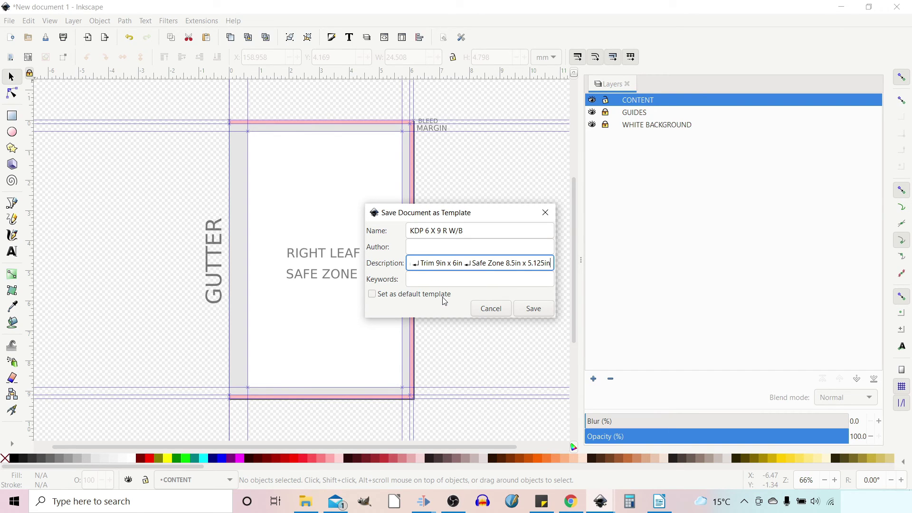
left_click(422, 279)
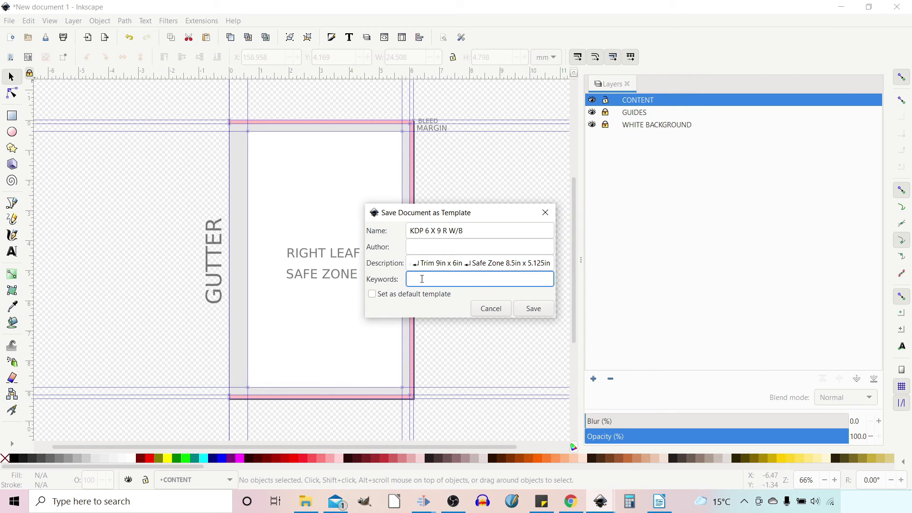
type("6X9")
- Save the template, then pick KDP 6 X 9 R W/B in New from Template
left_click(533, 309)
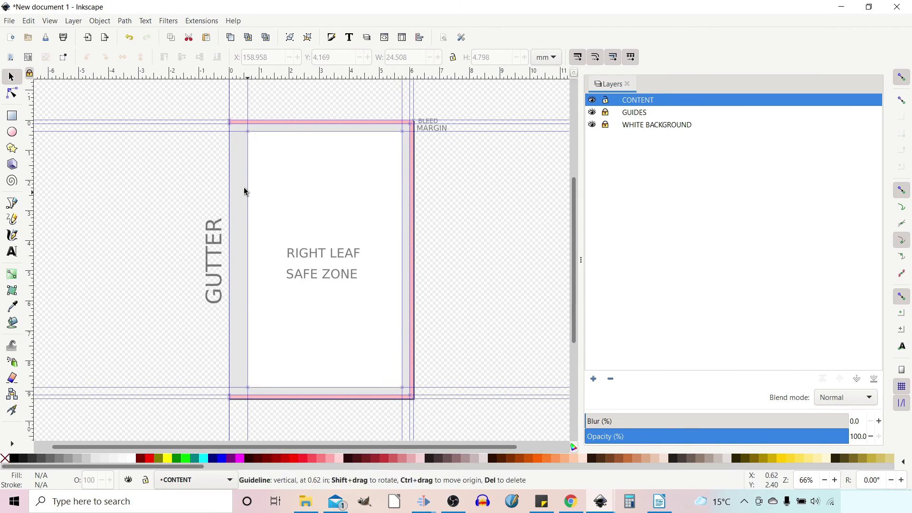
left_click(9, 21)
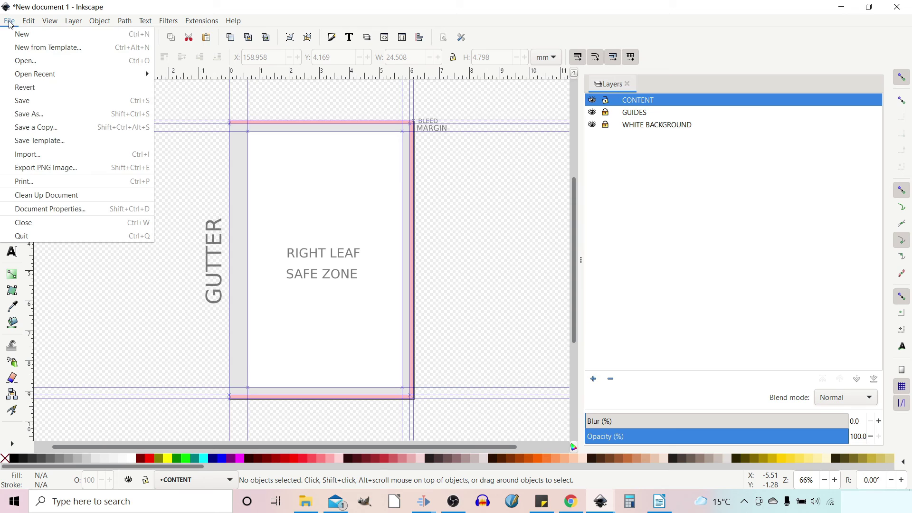
left_click(25, 48)
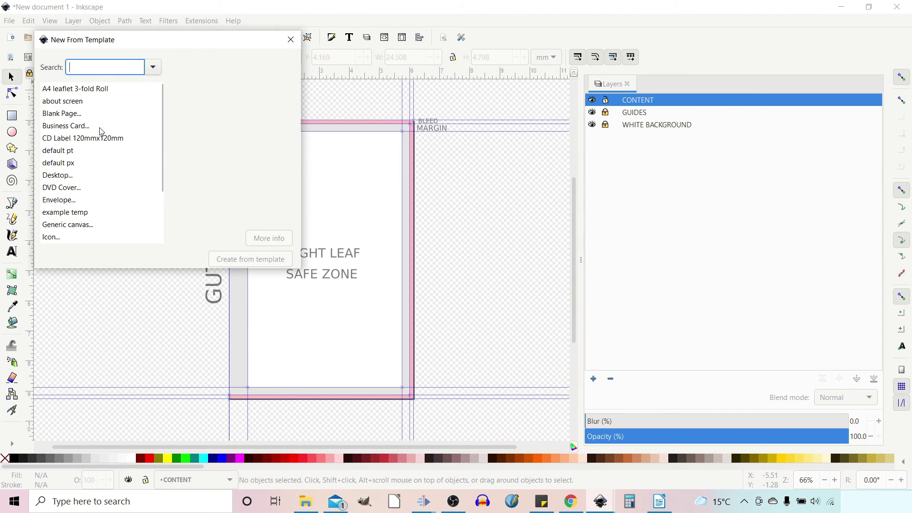
scroll(98, 188, "down", 3)
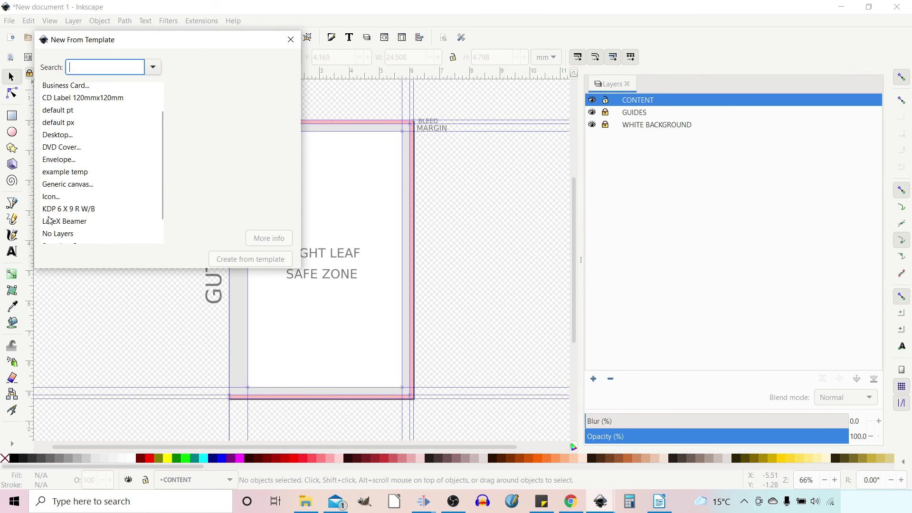
left_click(80, 210)
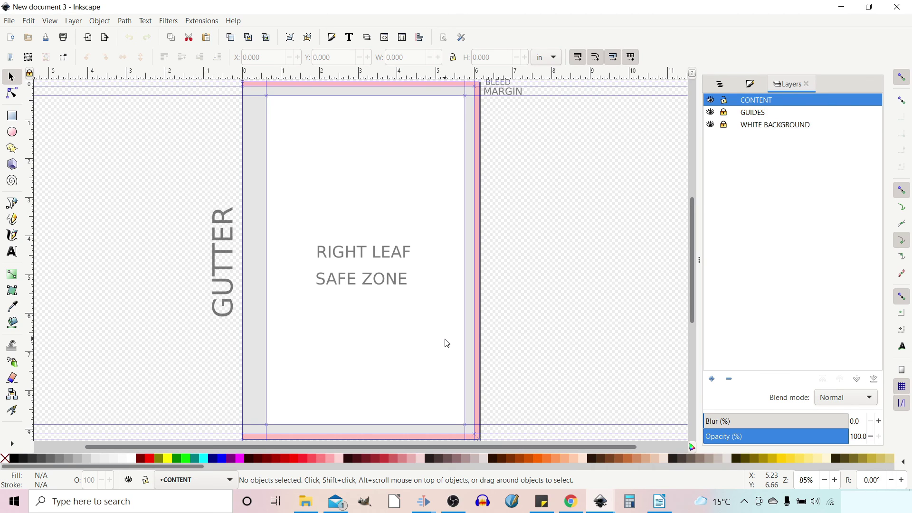
left_click(9, 21)
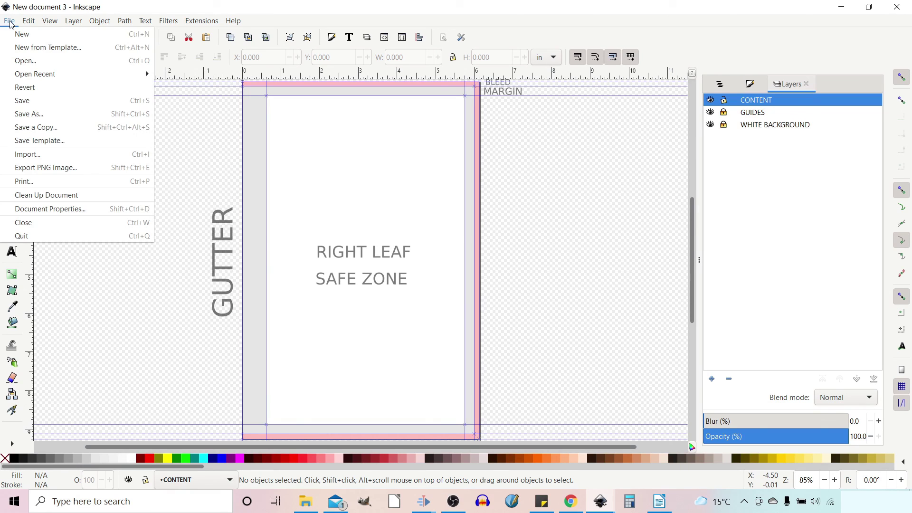
left_click(43, 47)
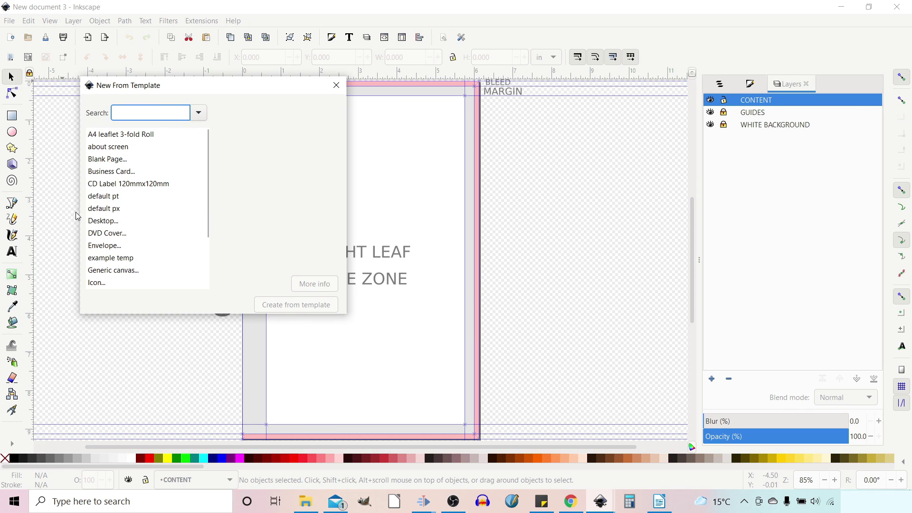
scroll(128, 264, "down", 3)
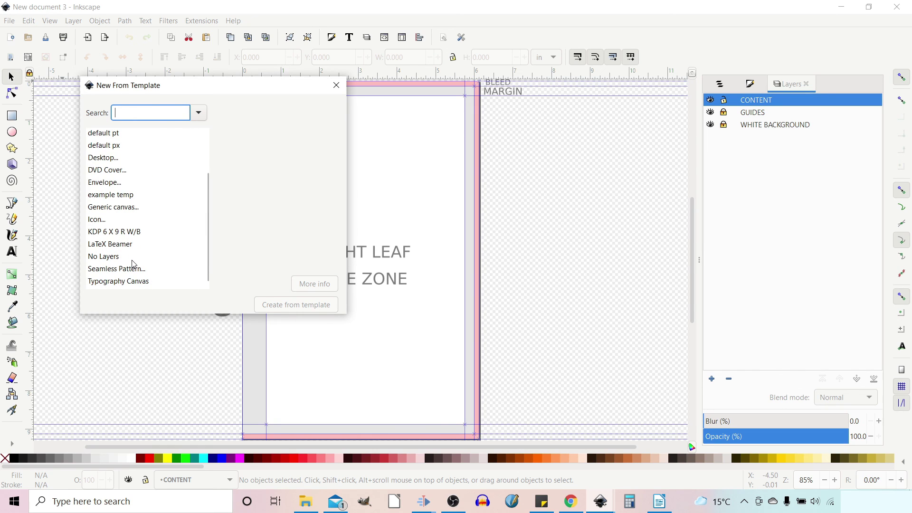
scroll(134, 264, "up", 3)
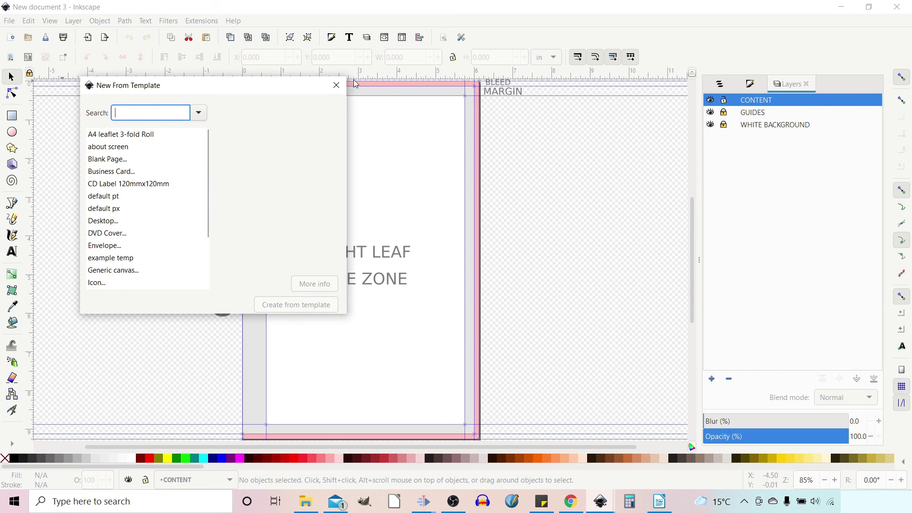
left_click(335, 85)
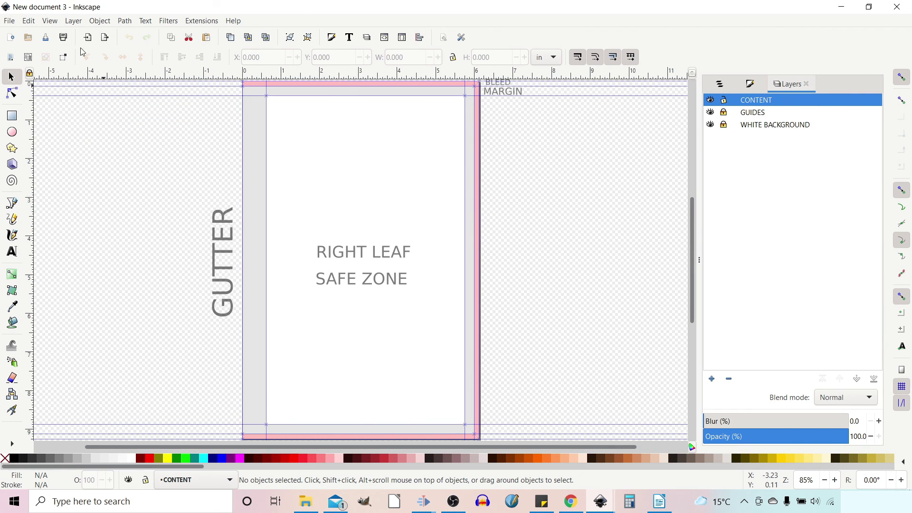
- Open Edit > Preferences to view the System page with the user templates folder location
left_click(28, 21)
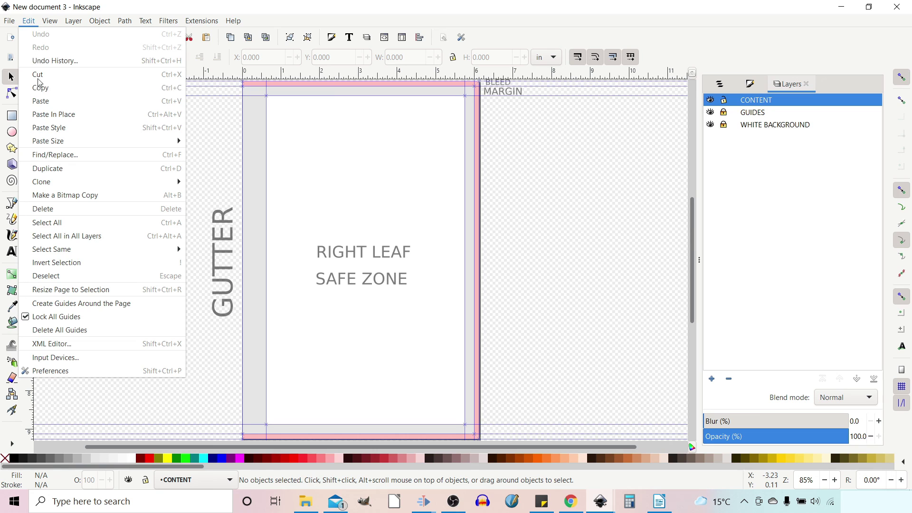
left_click(72, 371)
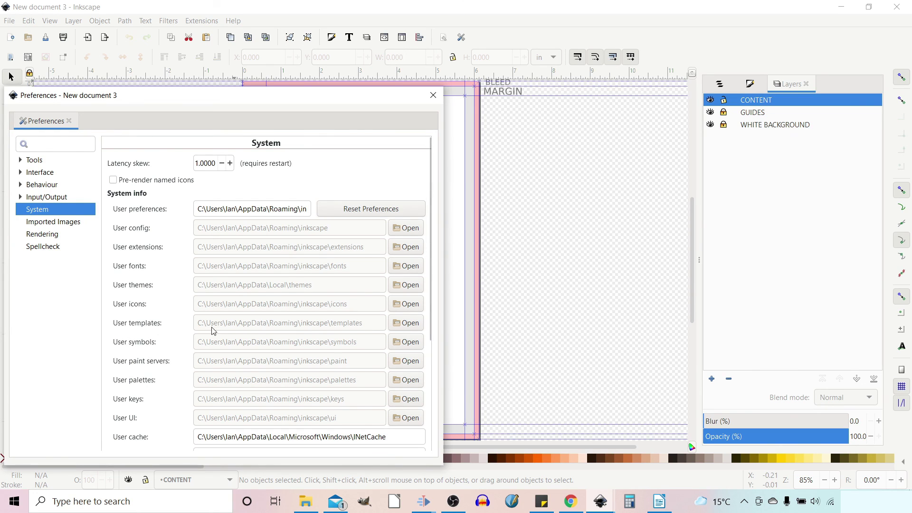
- Open the User templates folder to confirm KDP 6 X 9 R W%2FB.svg sits beside example temp.svg
left_click(409, 323)
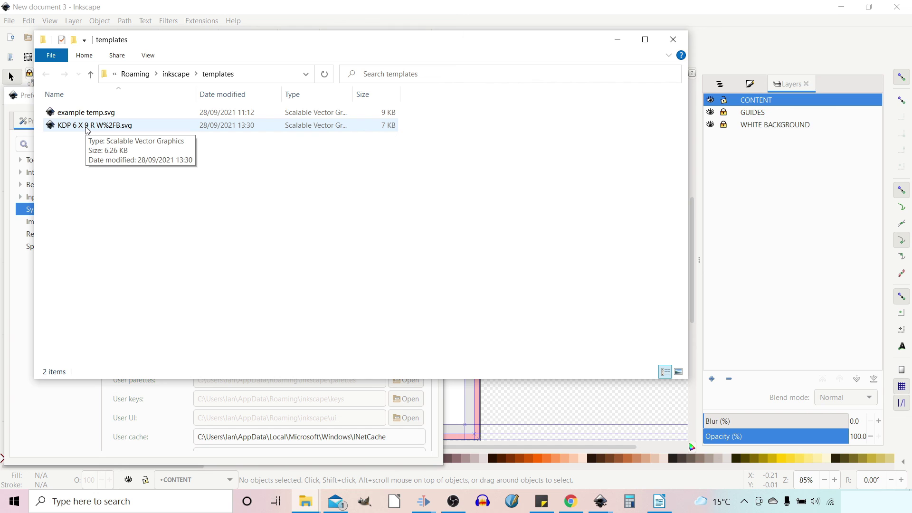
- Close the File Explorer templates window to return to the System preferences page
key("alt+F4")
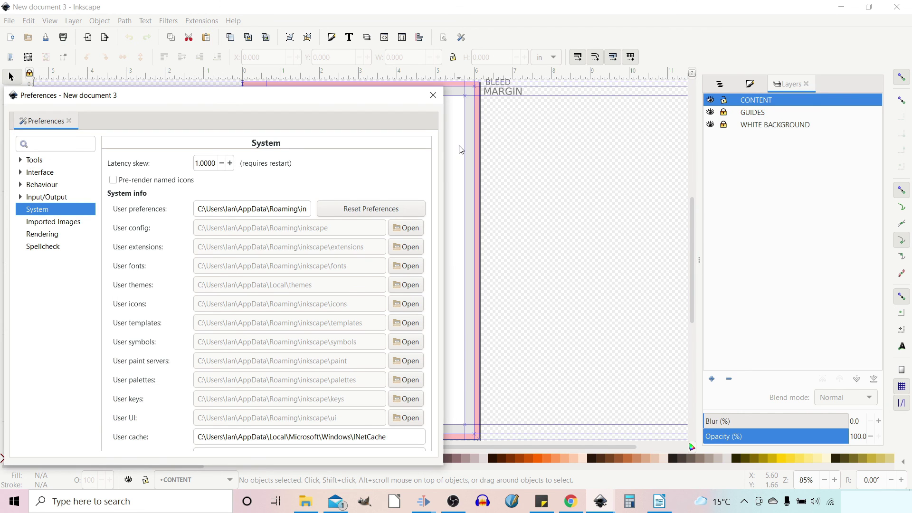